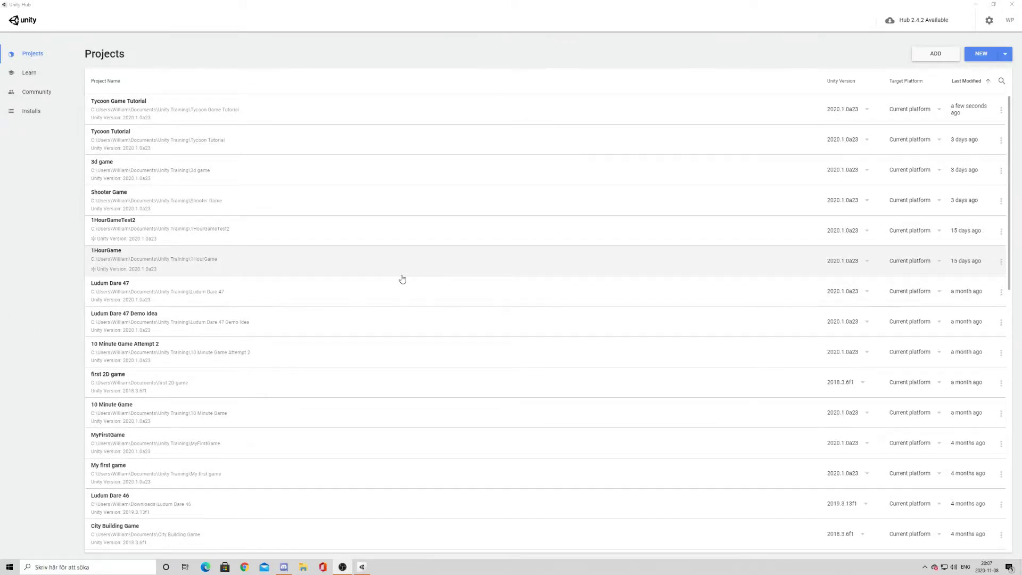
- Set up a new project with the 2D template and name it TycoonTutorialGame
{"action": "left_click", "coordinate": [983, 59]}
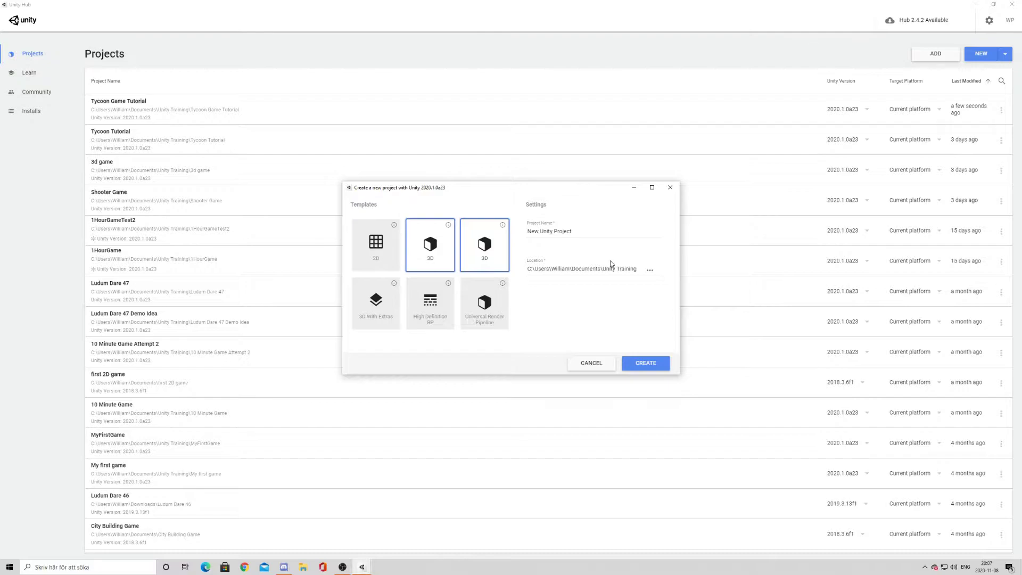
{"action": "left_click", "coordinate": [377, 258]}
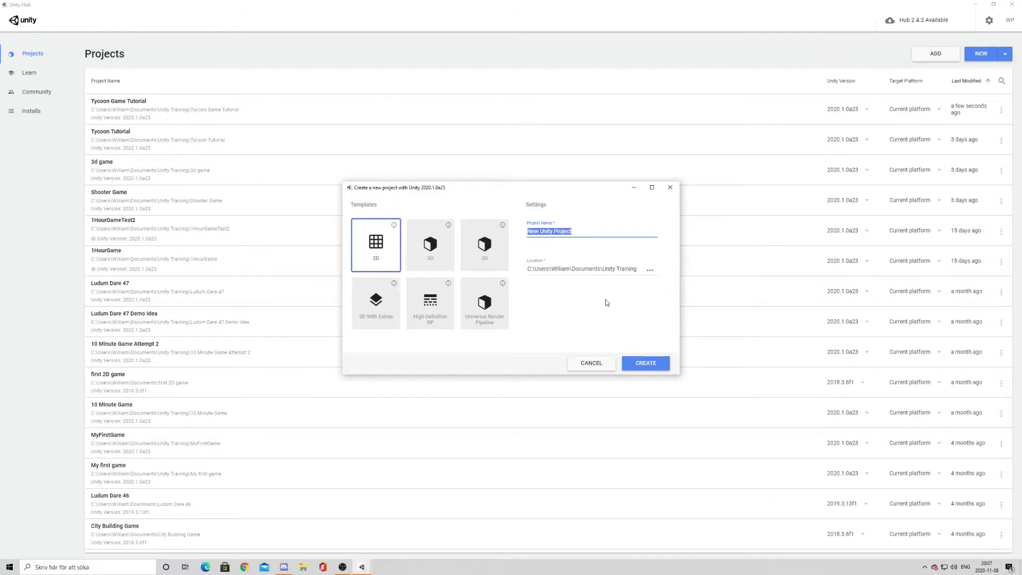
{"action": "type", "text": "TycoonTuturial"}
{"action": "key", "text": "BackSpace"}
{"action": "type", "text": "orila"}
{"action": "key", "text": "BackSpace"}
{"action": "key", "text": "BackSpace"}
{"action": "type", "text": "alGame"}
- Keep the Unity Training folder as the project location and create the project
{"action": "left_click", "coordinate": [543, 261]}
{"action": "left_click_drag", "start_coordinate": [531, 270], "coordinate": [611, 272]}
{"action": "left_click", "coordinate": [611, 272]}
{"action": "left_click", "coordinate": [589, 315]}
{"action": "left_click", "coordinate": [646, 363]}
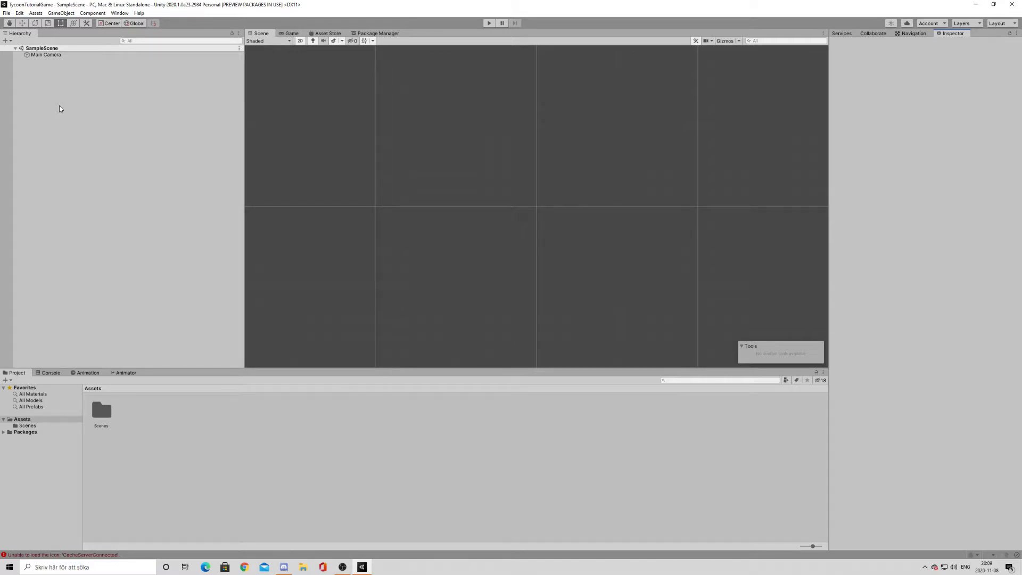
- Rename the SampleScene asset in the Scenes folder to MainScene and reload the open scene
{"action": "left_click", "coordinate": [95, 56]}
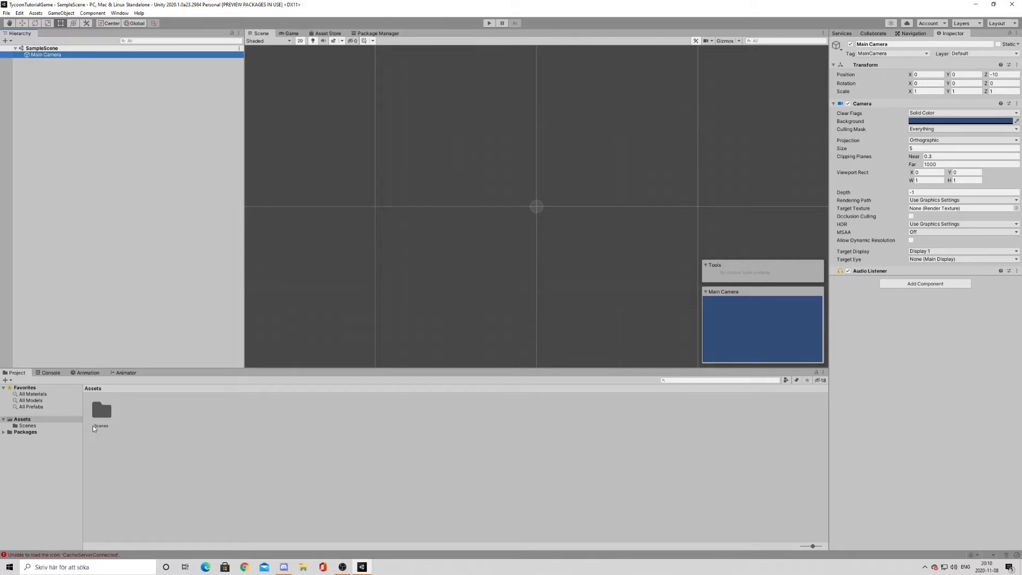
{"action": "double_click", "coordinate": [102, 413]}
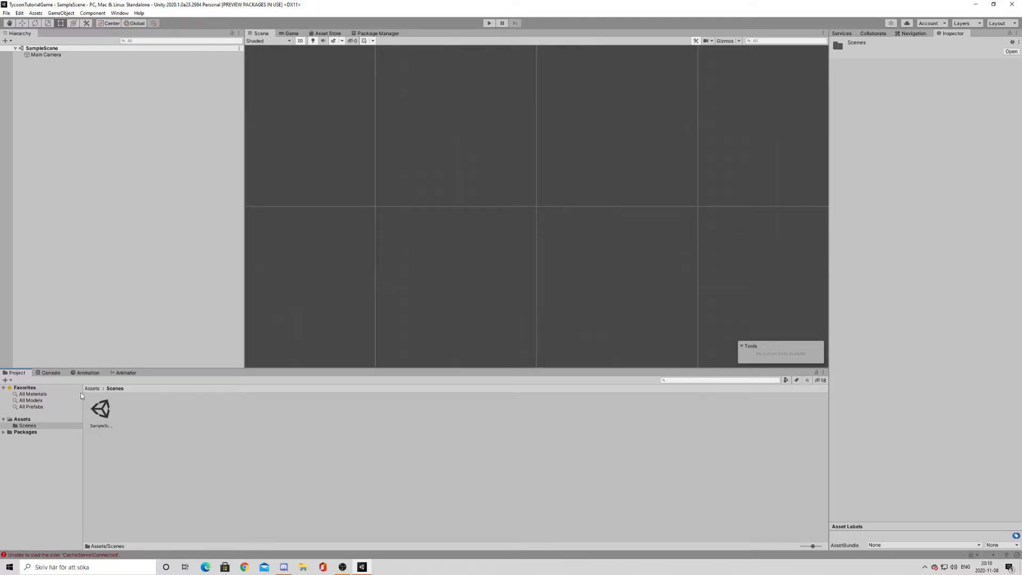
{"action": "left_click", "coordinate": [101, 424]}
{"action": "left_click", "coordinate": [127, 438]}
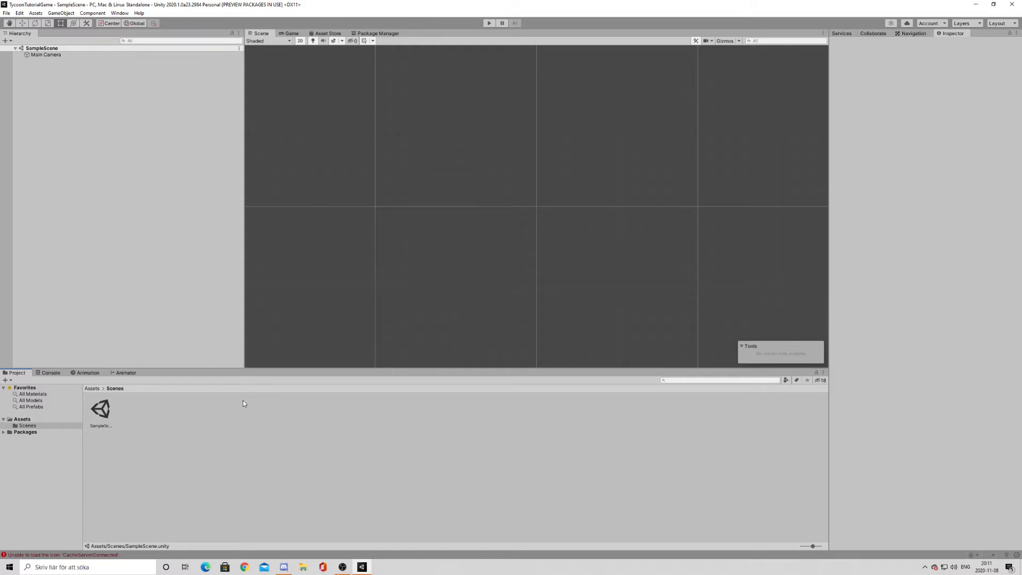
{"action": "right_click", "coordinate": [107, 418]}
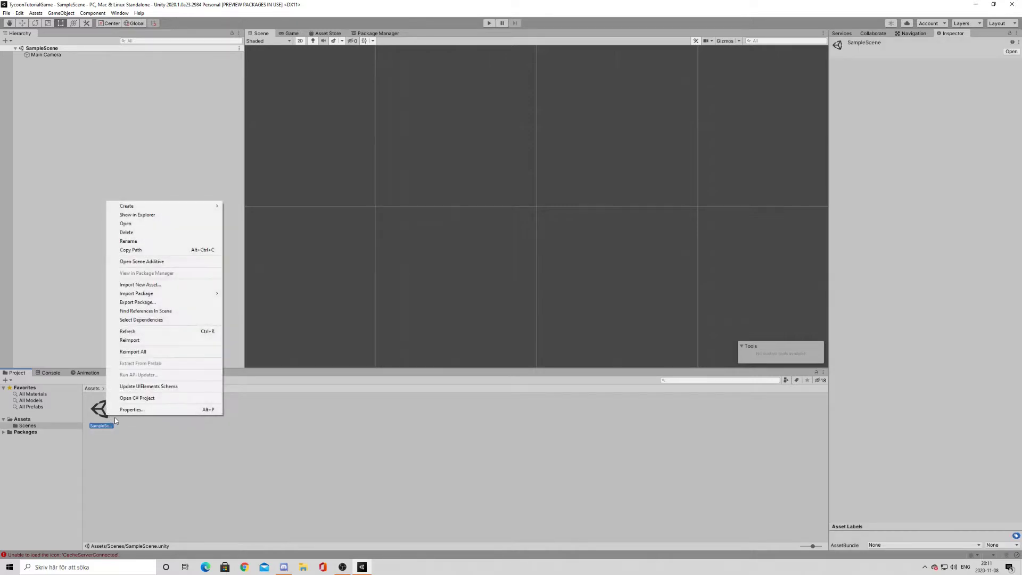
{"action": "left_click", "coordinate": [178, 242]}
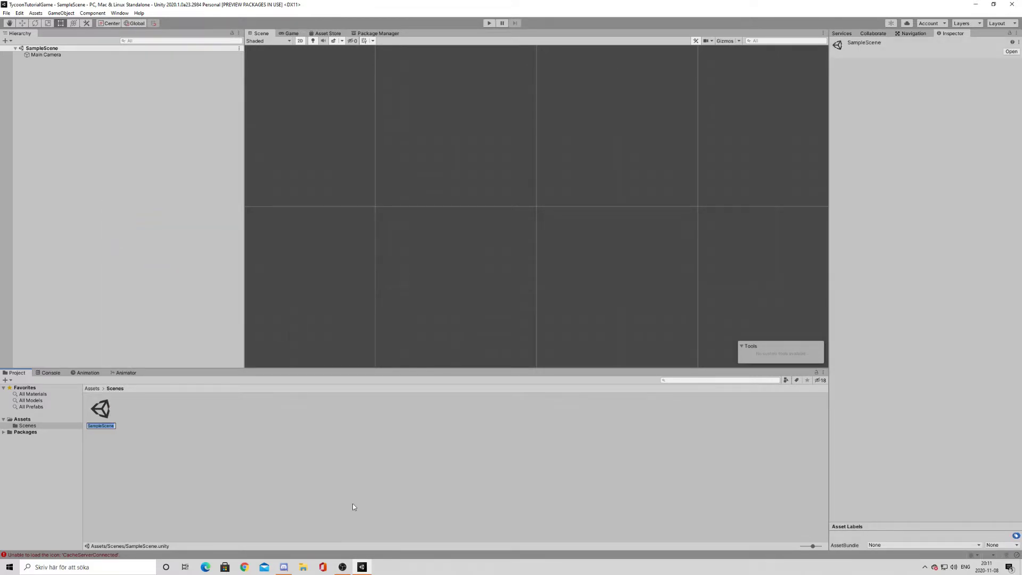
{"action": "type", "text": "MainScene"}
{"action": "key", "text": "Return"}
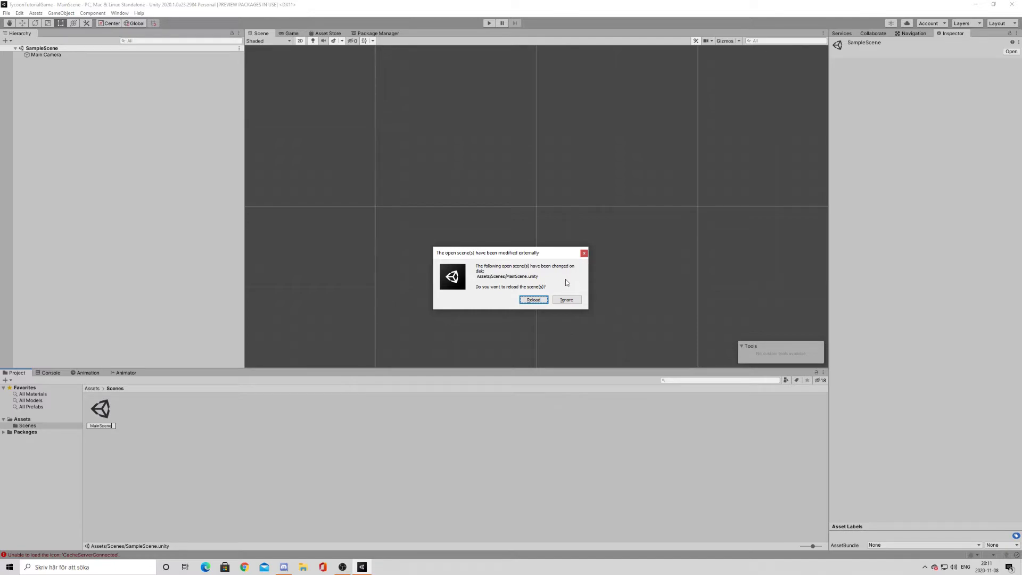
{"action": "left_click", "coordinate": [533, 298]}
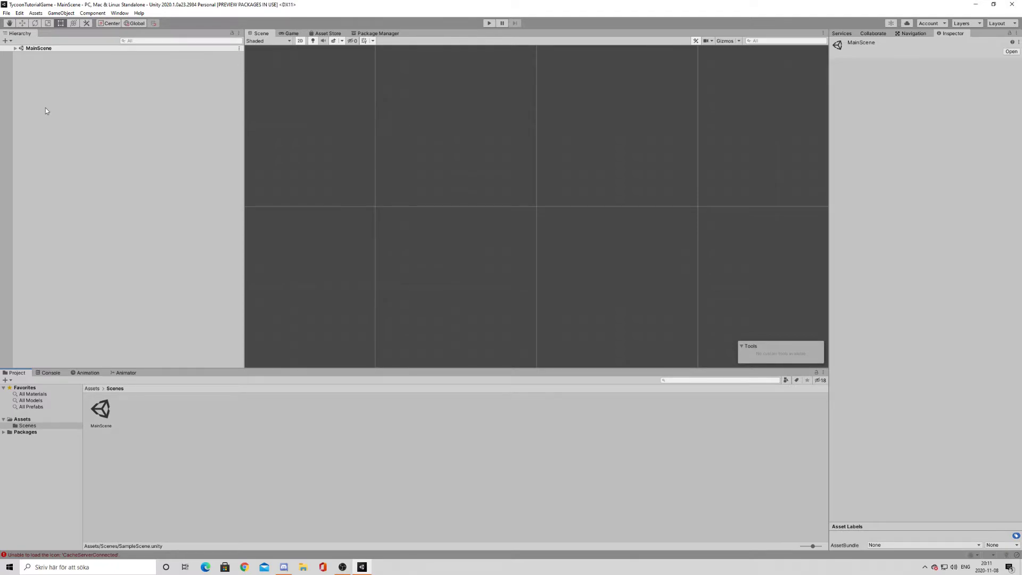
- Expand MainScene in the hierarchy and clear the console messages, returning to the project assets
{"action": "left_click", "coordinate": [60, 101]}
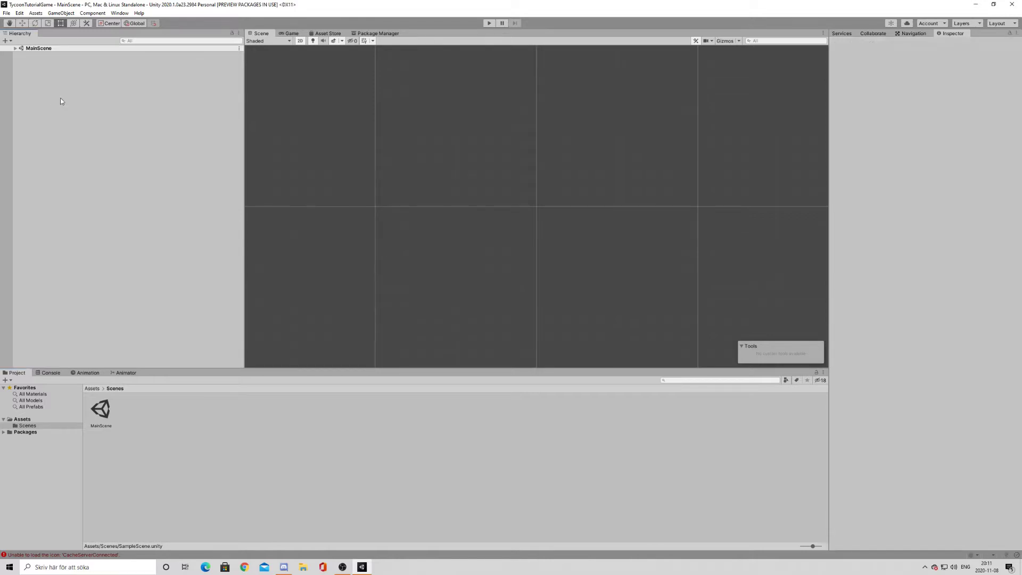
{"action": "left_click", "coordinate": [15, 48]}
{"action": "left_click", "coordinate": [51, 373]}
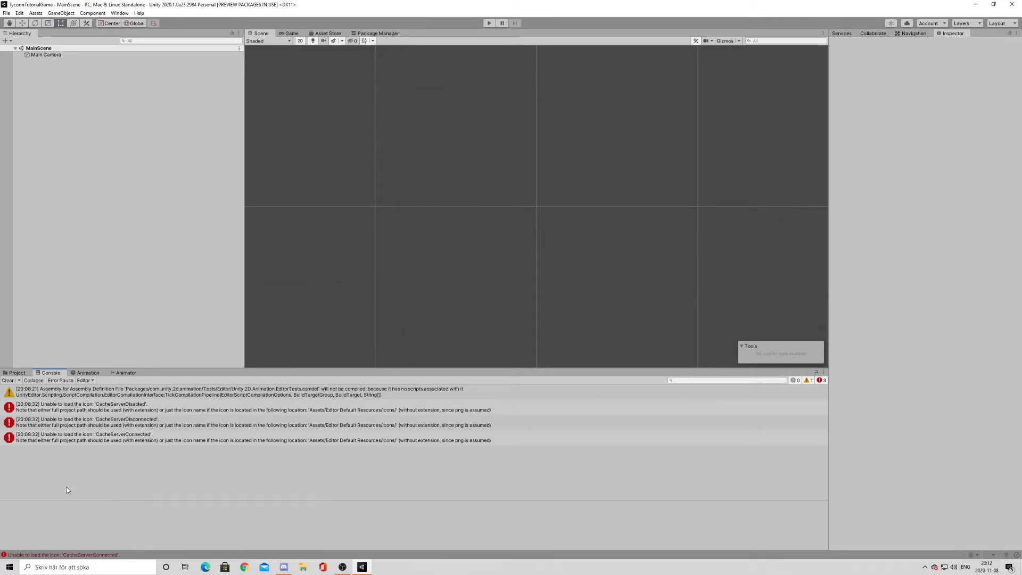
{"action": "left_click", "coordinate": [8, 380]}
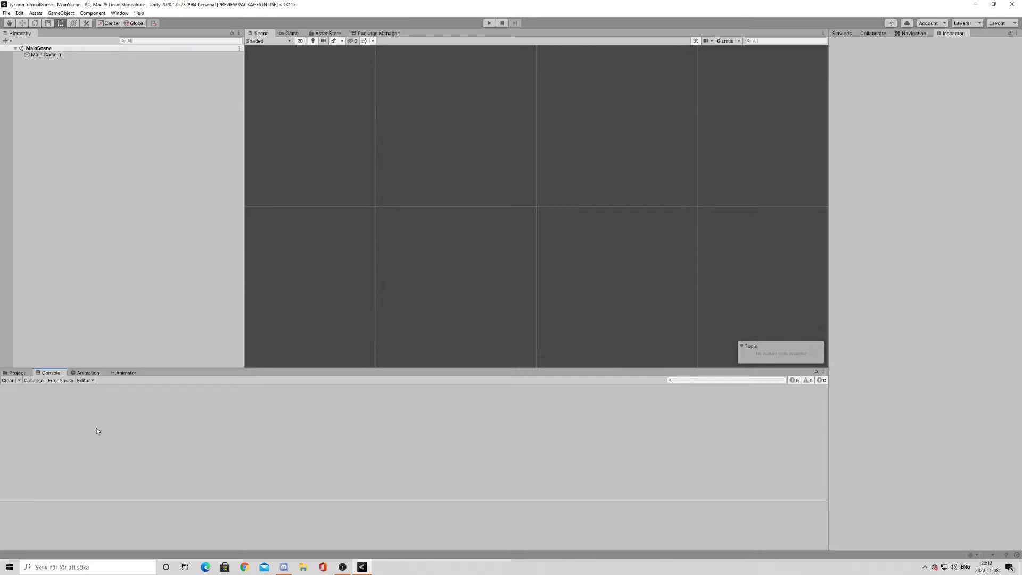
{"action": "left_click", "coordinate": [18, 372]}
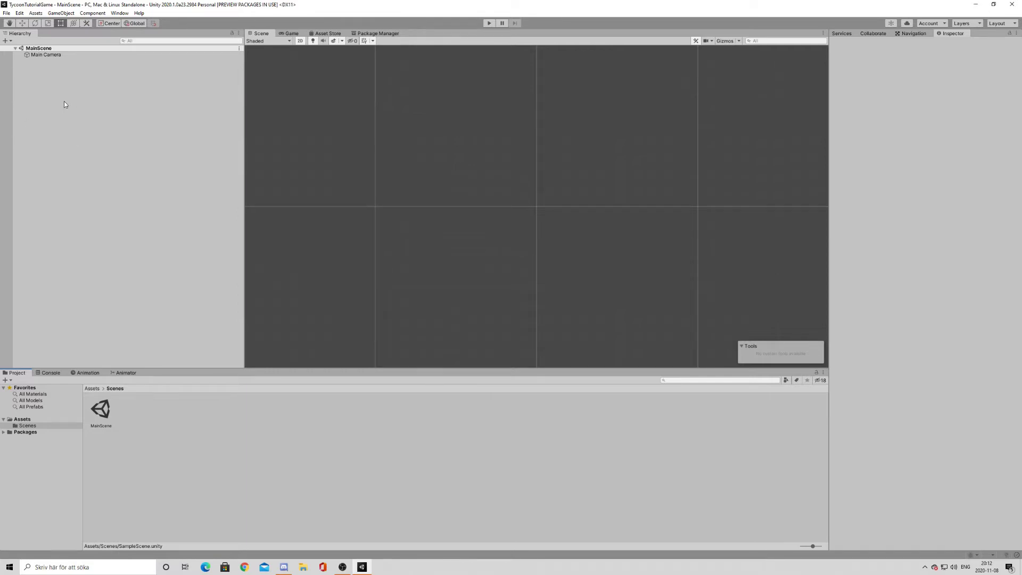
- Change the Main Camera's background colour to bright blue, hex 00A2FF, keeping Clear Flags at Solid Color
{"action": "left_click", "coordinate": [59, 55]}
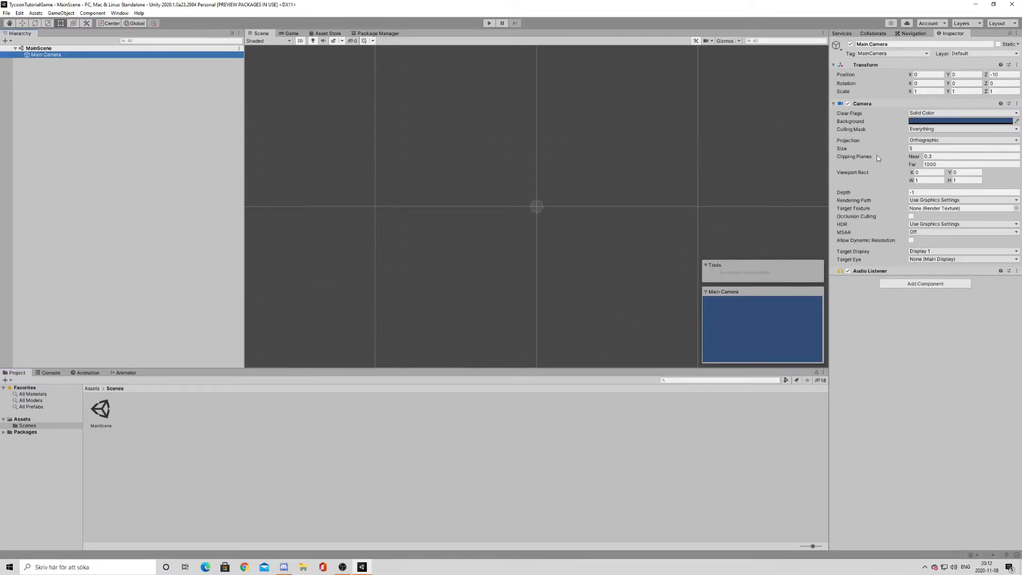
{"action": "left_click", "coordinate": [924, 113]}
{"action": "left_click", "coordinate": [925, 123]}
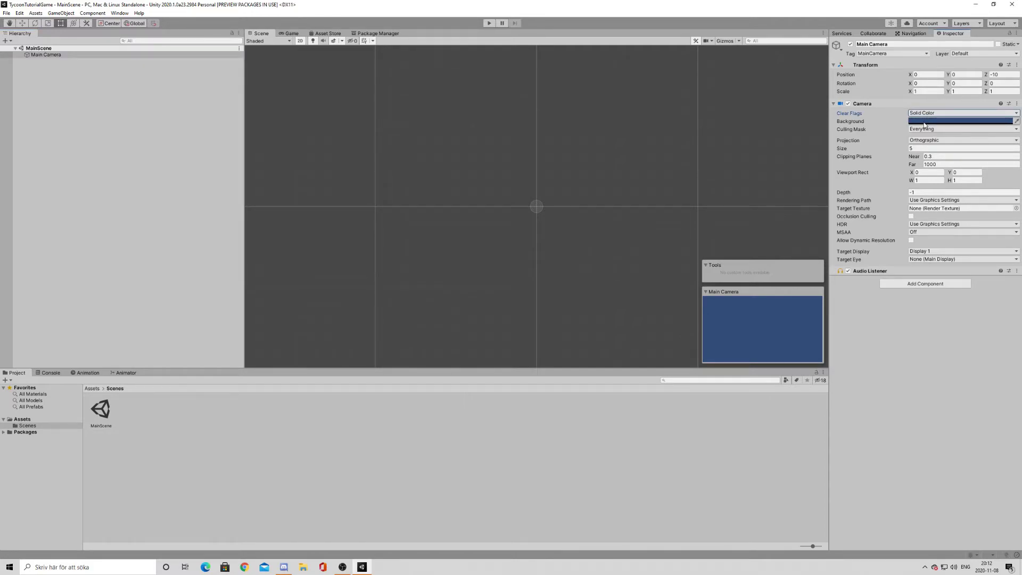
{"action": "left_click", "coordinate": [925, 121]}
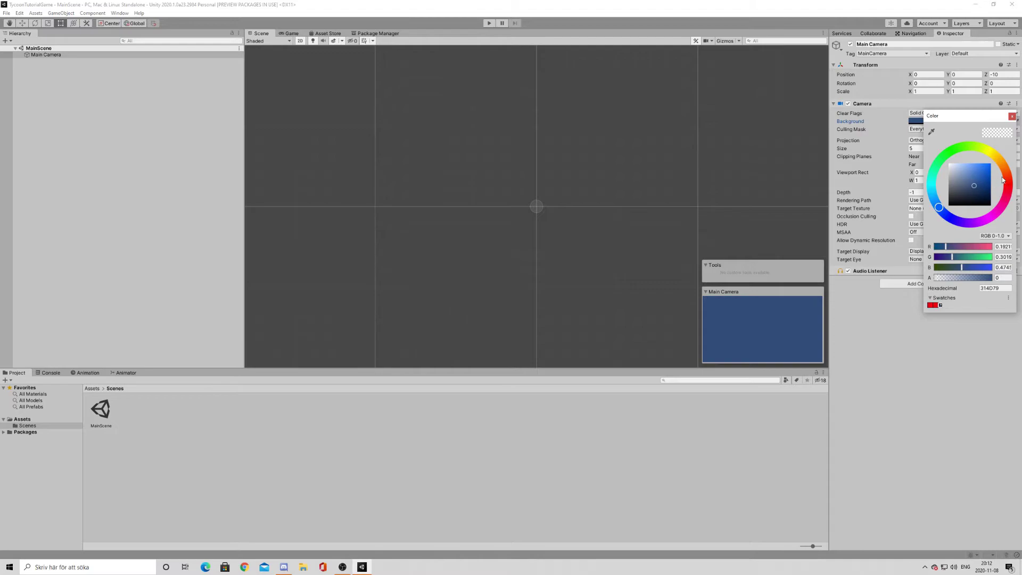
{"action": "mouse_move", "coordinate": [1003, 179]}
{"action": "left_mouse_down"}
{"action": "mouse_move", "coordinate": [978, 143]}
{"action": "mouse_move", "coordinate": [1002, 158]}
{"action": "mouse_move", "coordinate": [955, 157]}
{"action": "mouse_move", "coordinate": [918, 198]}
{"action": "left_mouse_up"}
{"action": "left_click_drag", "start_coordinate": [989, 173], "coordinate": [991, 177]}
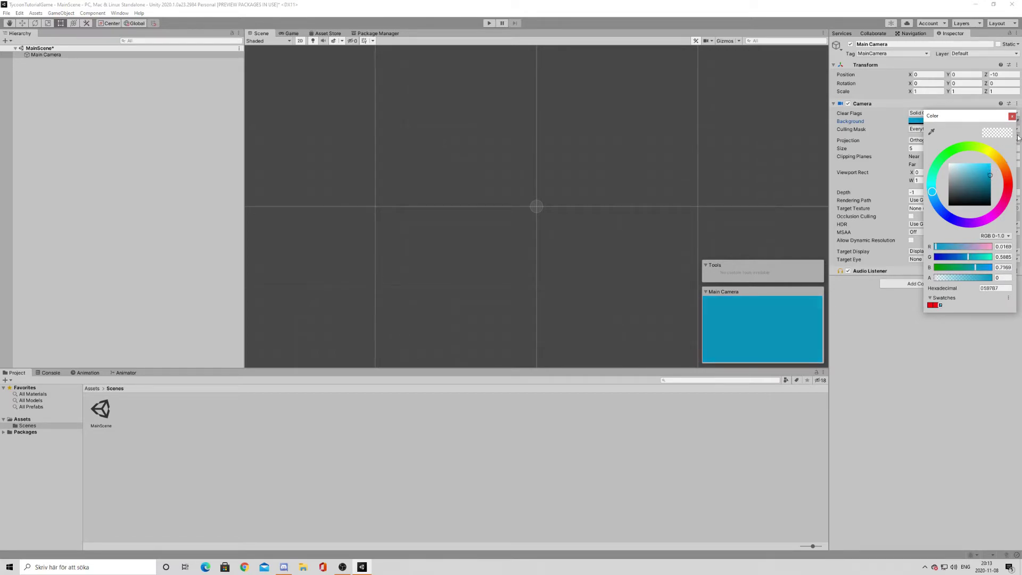
{"action": "left_click", "coordinate": [1012, 116]}
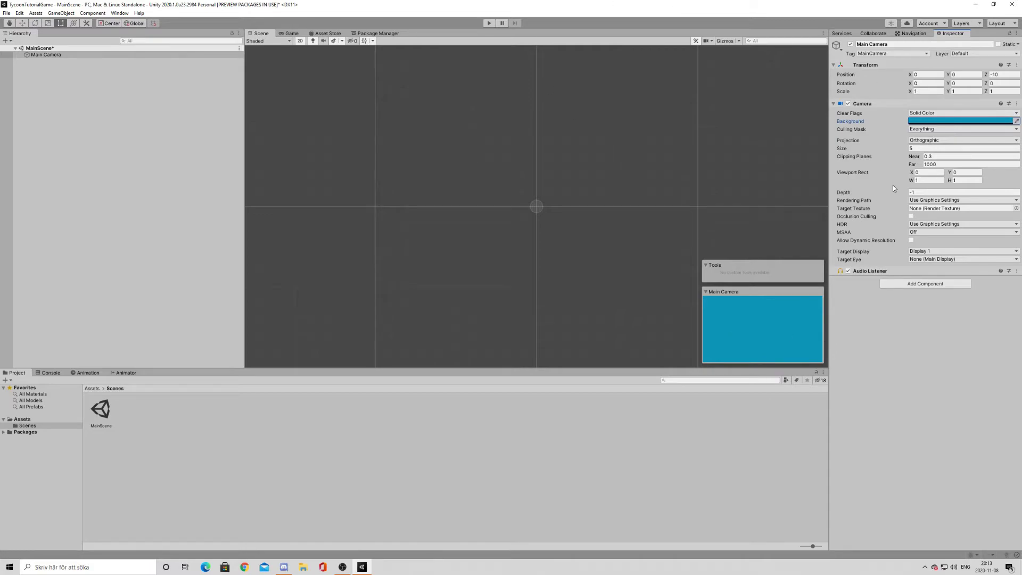
{"action": "left_click", "coordinate": [937, 121]}
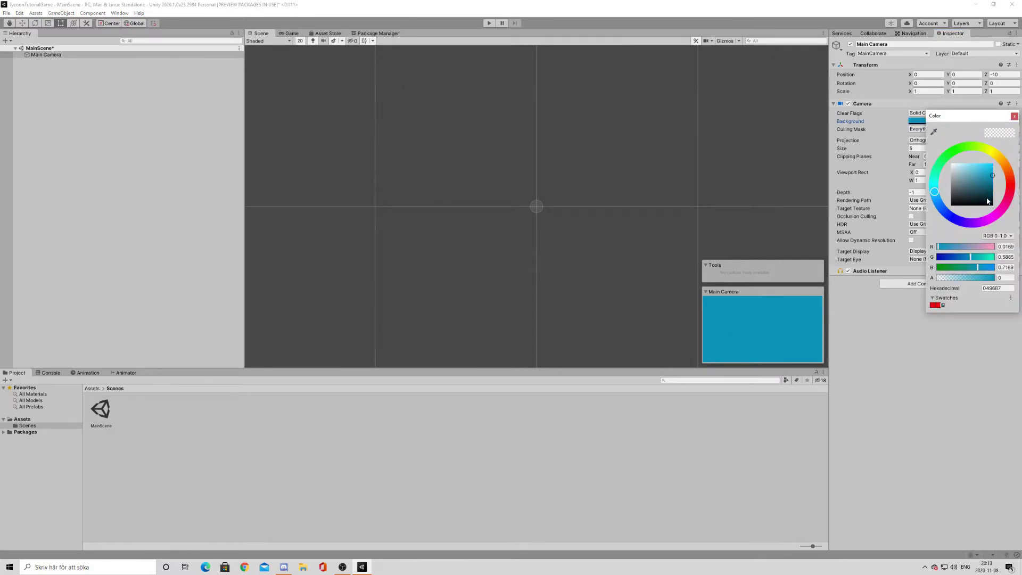
{"action": "left_click", "coordinate": [995, 215]}
{"action": "mouse_move", "coordinate": [969, 191]}
{"action": "left_mouse_down"}
{"action": "mouse_move", "coordinate": [978, 172]}
{"action": "mouse_move", "coordinate": [999, 170]}
{"action": "left_mouse_up"}
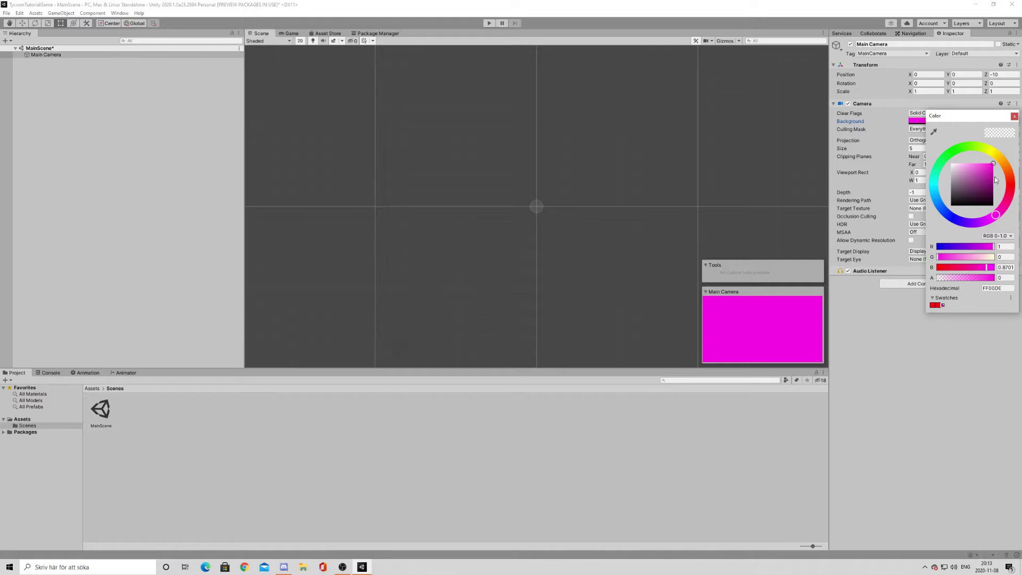
{"action": "mouse_move", "coordinate": [994, 218]}
{"action": "left_mouse_down"}
{"action": "mouse_move", "coordinate": [1011, 176]}
{"action": "mouse_move", "coordinate": [1009, 198]}
{"action": "mouse_move", "coordinate": [953, 218]}
{"action": "mouse_move", "coordinate": [932, 196]}
{"action": "mouse_move", "coordinate": [925, 207]}
{"action": "left_mouse_up"}
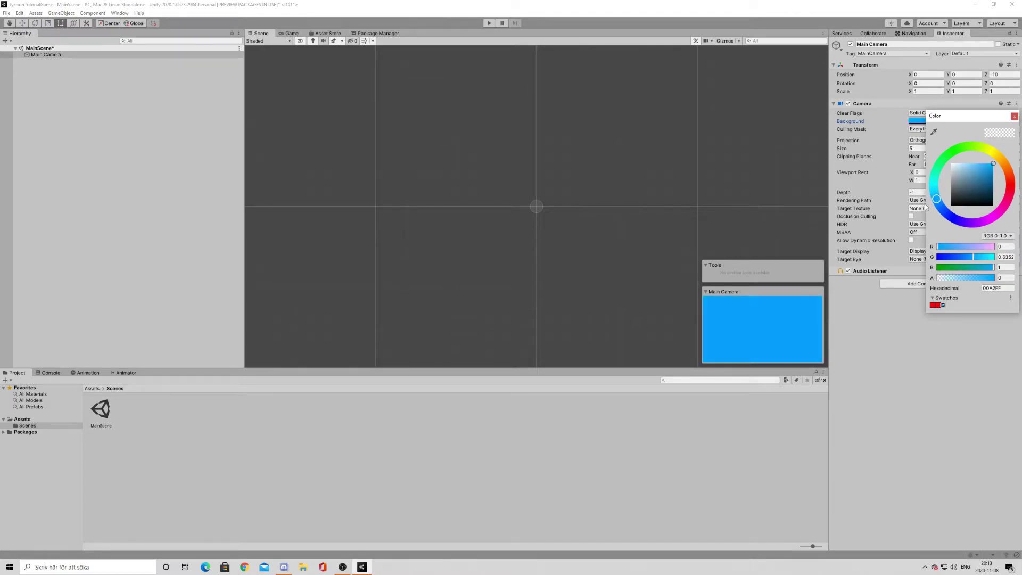
{"action": "left_click", "coordinate": [908, 296]}
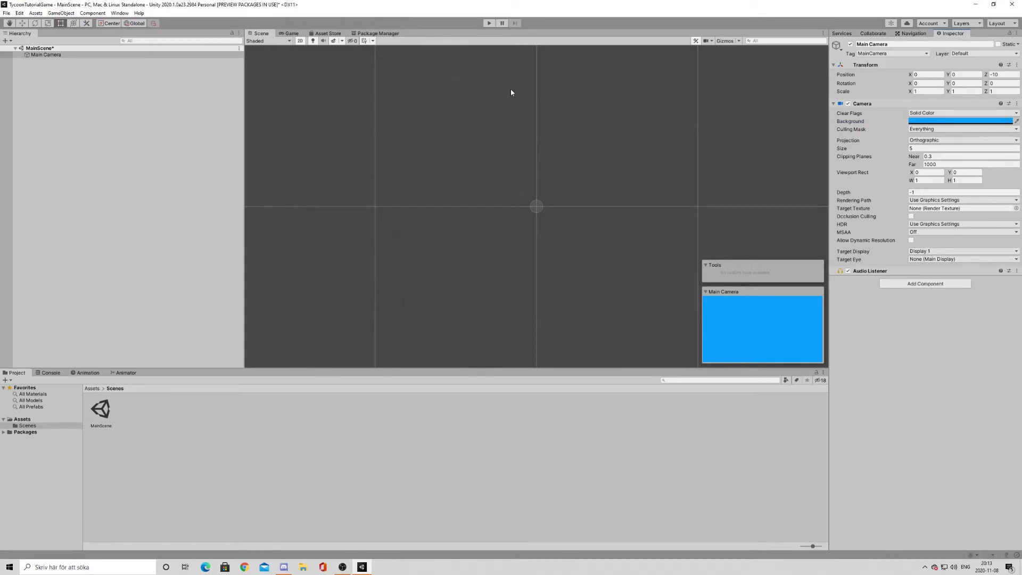
- Preview the new background colour in the Game view and return to the Scene view
{"action": "left_click", "coordinate": [287, 34]}
{"action": "left_click", "coordinate": [262, 34]}
{"action": "left_click", "coordinate": [289, 33]}
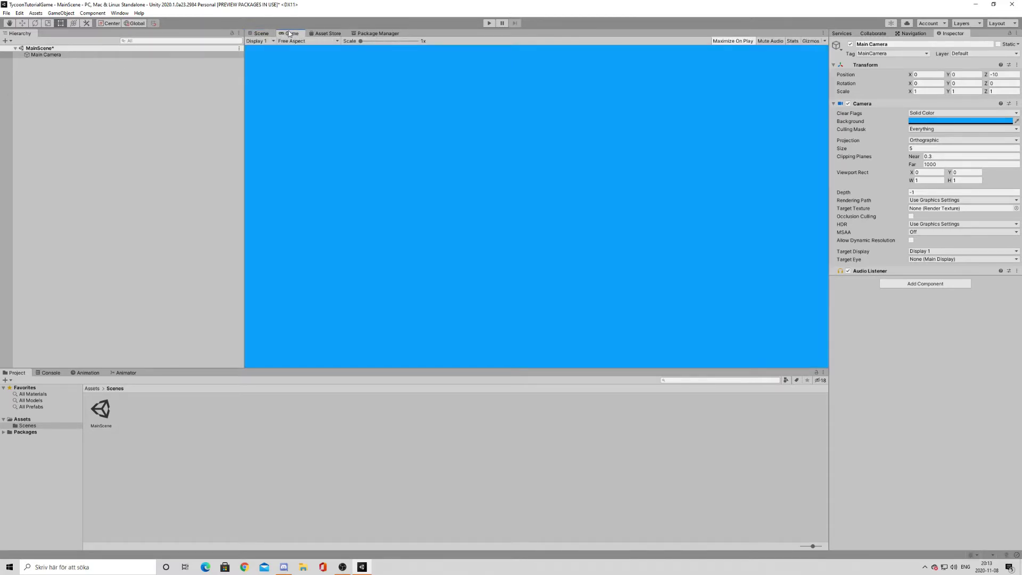
{"action": "left_click", "coordinate": [262, 36]}
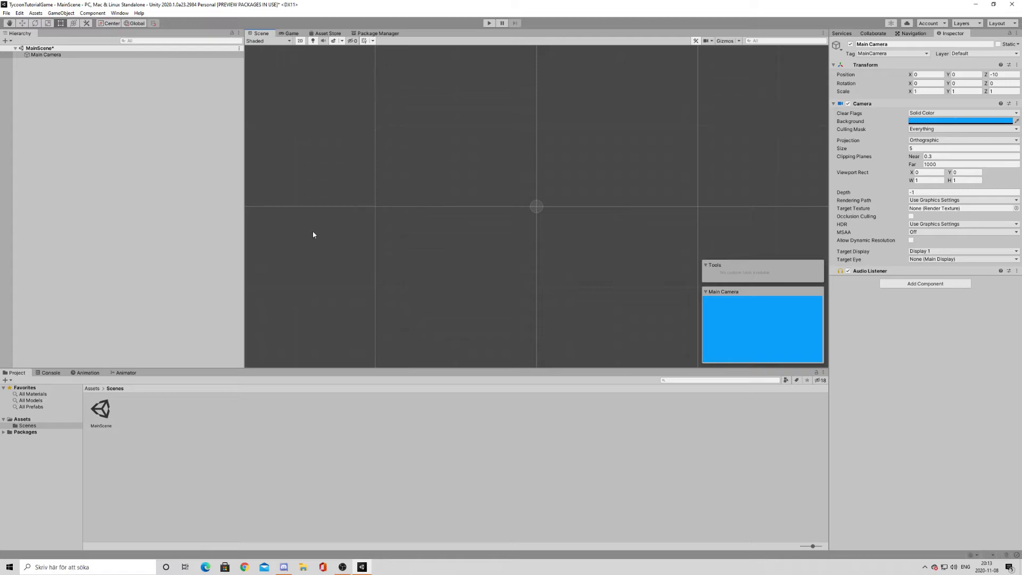
- Add a UI Image object to MainScene
{"action": "right_click", "coordinate": [87, 110]}
{"action": "left_click", "coordinate": [79, 104]}
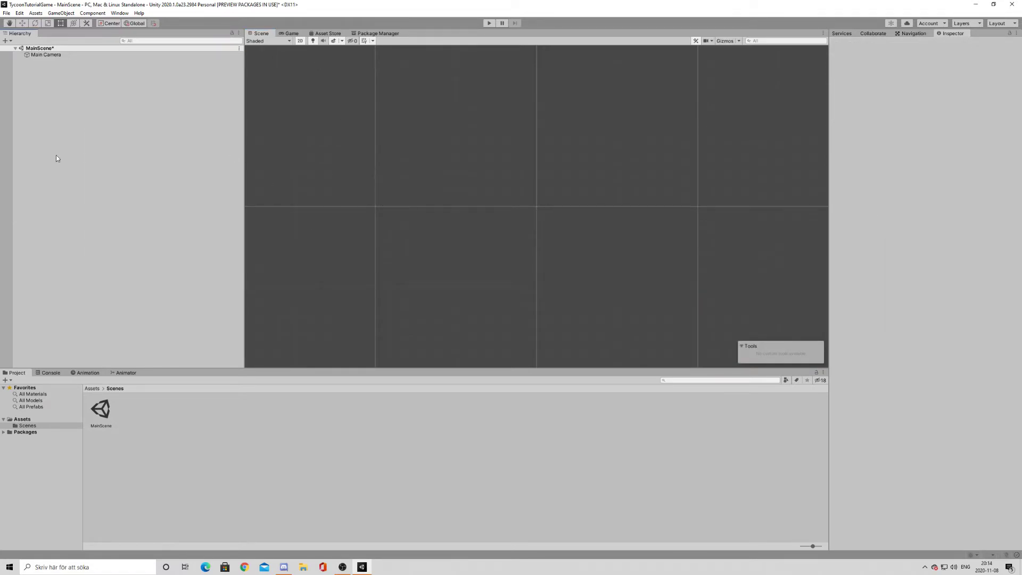
{"action": "right_click", "coordinate": [64, 95]}
{"action": "left_click", "coordinate": [68, 14]}
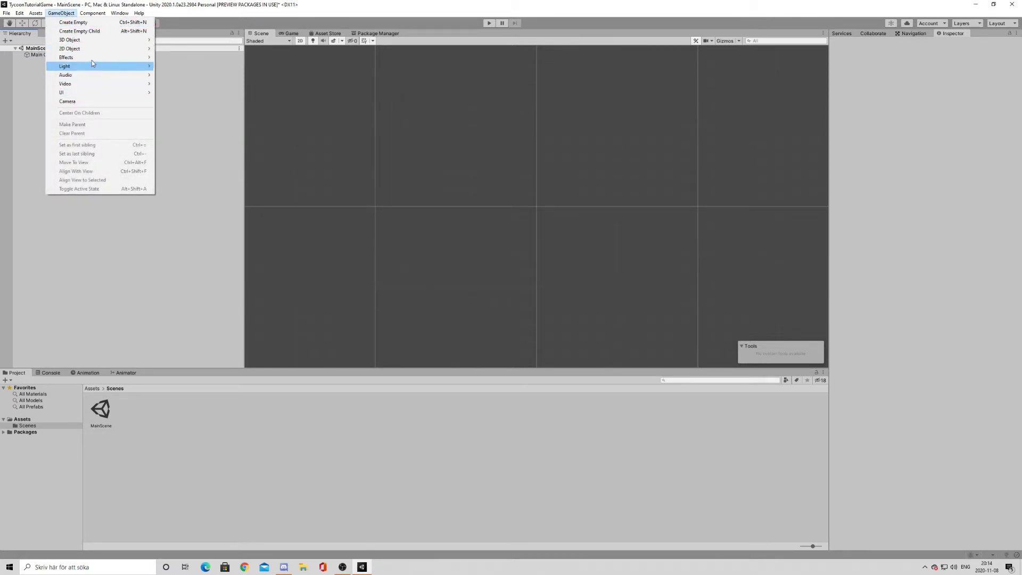
{"action": "mouse_move", "coordinate": [89, 59]}
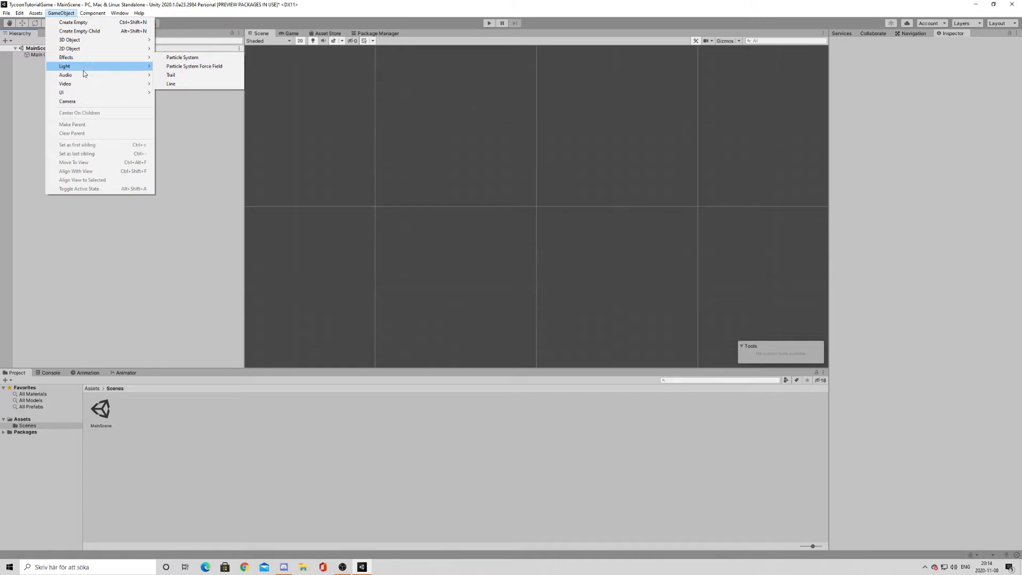
{"action": "mouse_move", "coordinate": [74, 94]}
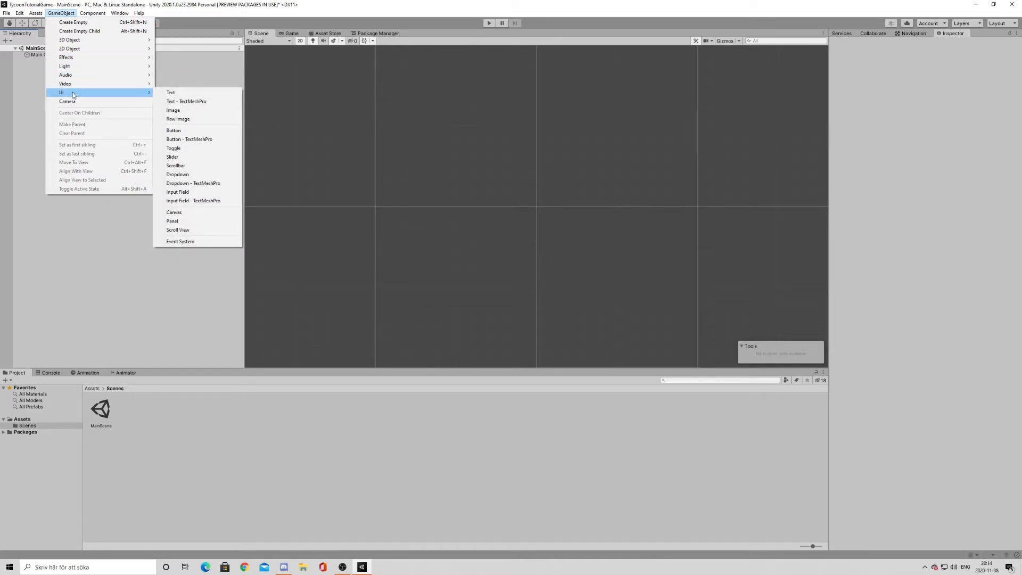
{"action": "left_click", "coordinate": [173, 110]}
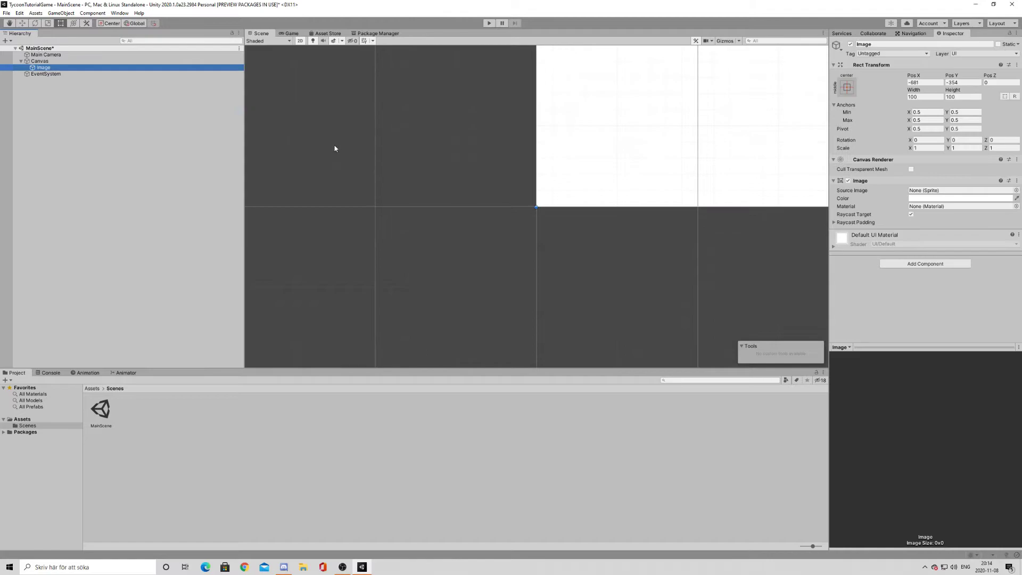
- Examine the new image in the Game view and its placement relative to the camera and Canvas in the Scene view
{"action": "left_click", "coordinate": [292, 33]}
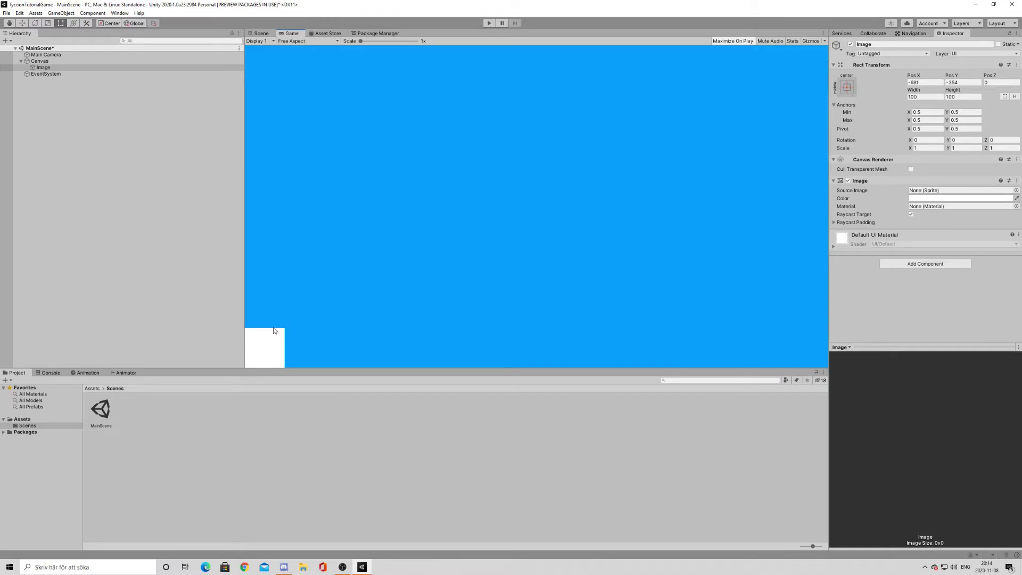
{"action": "left_click", "coordinate": [258, 33]}
{"action": "scroll", "coordinate": [593, 203], "scroll_direction": "down", "scroll_amount": 2}
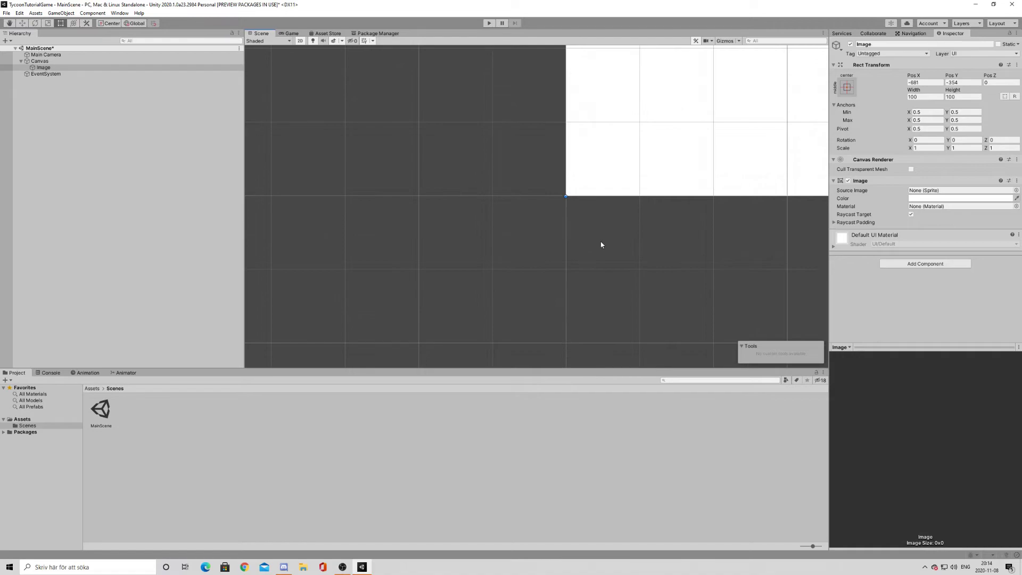
{"action": "key", "text": "f"}
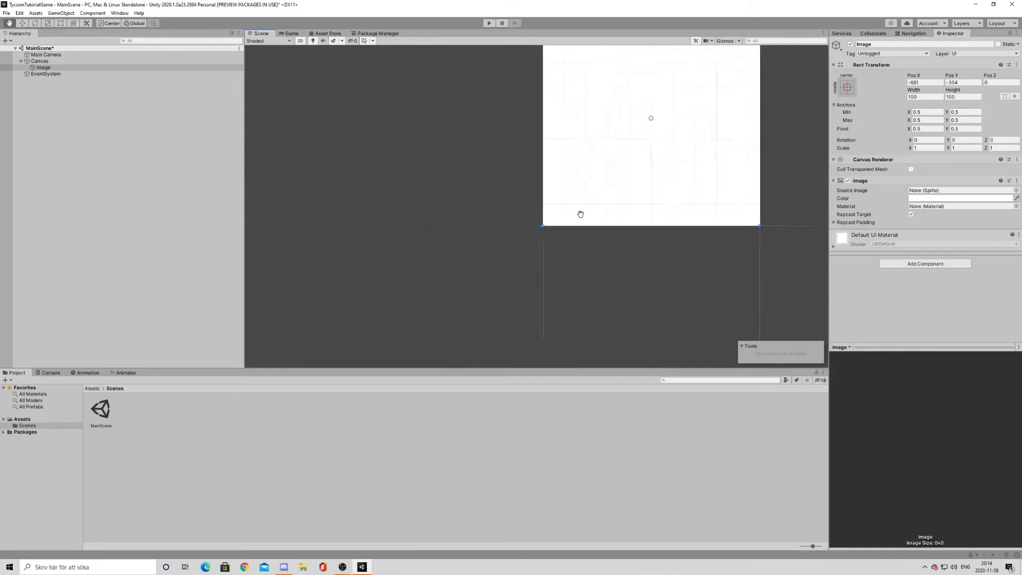
{"action": "scroll", "coordinate": [579, 212], "scroll_direction": "down", "scroll_amount": 2}
{"action": "scroll", "coordinate": [578, 212], "scroll_direction": "up", "scroll_amount": 5}
{"action": "middle_click_drag", "start_coordinate": [579, 212], "coordinate": [548, 232]}
{"action": "double_click", "coordinate": [74, 56]}
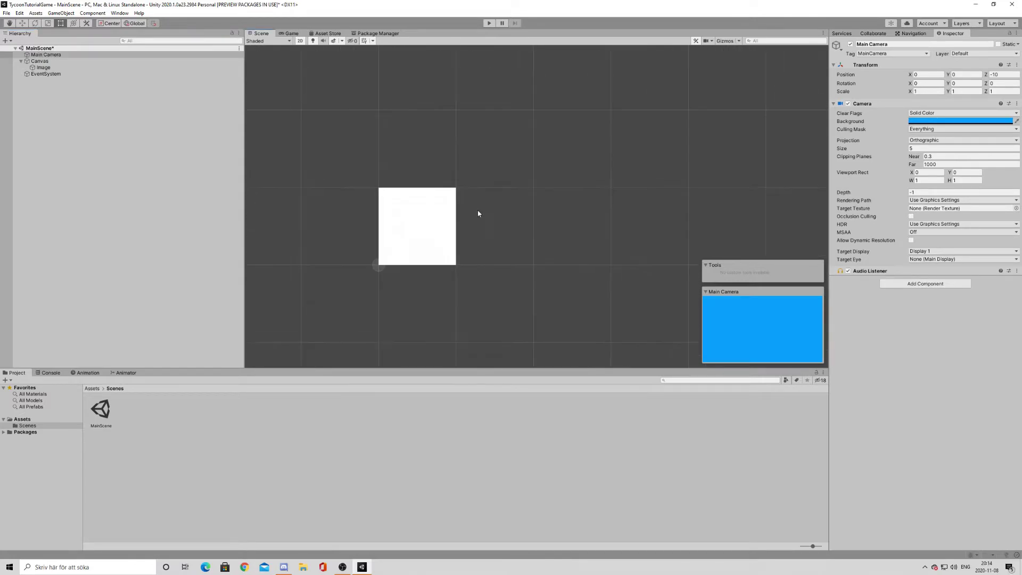
{"action": "double_click", "coordinate": [81, 61]}
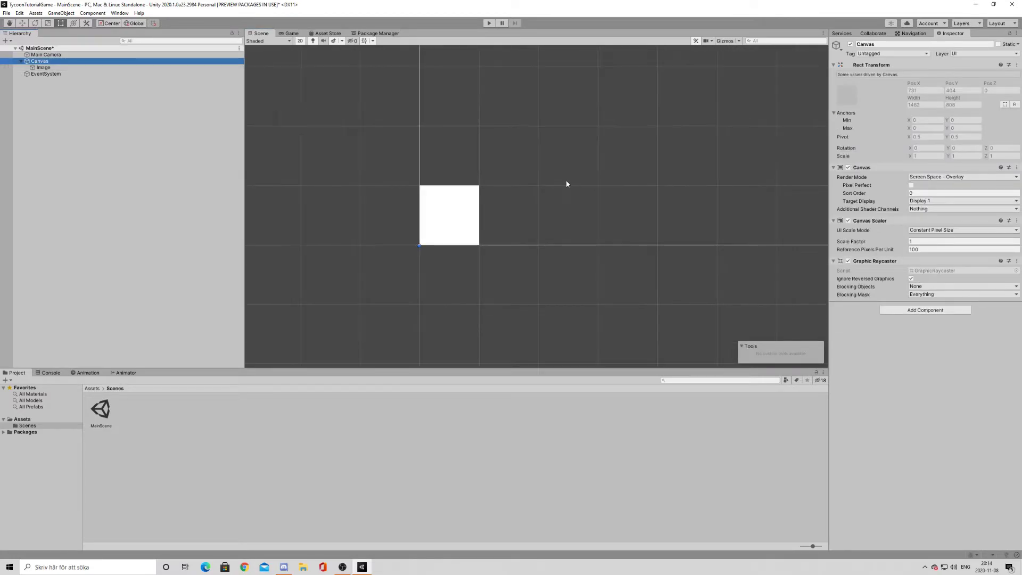
- Set the width of the UI image in the Canvas to 300
{"action": "middle_click_drag", "start_coordinate": [610, 172], "coordinate": [499, 256]}
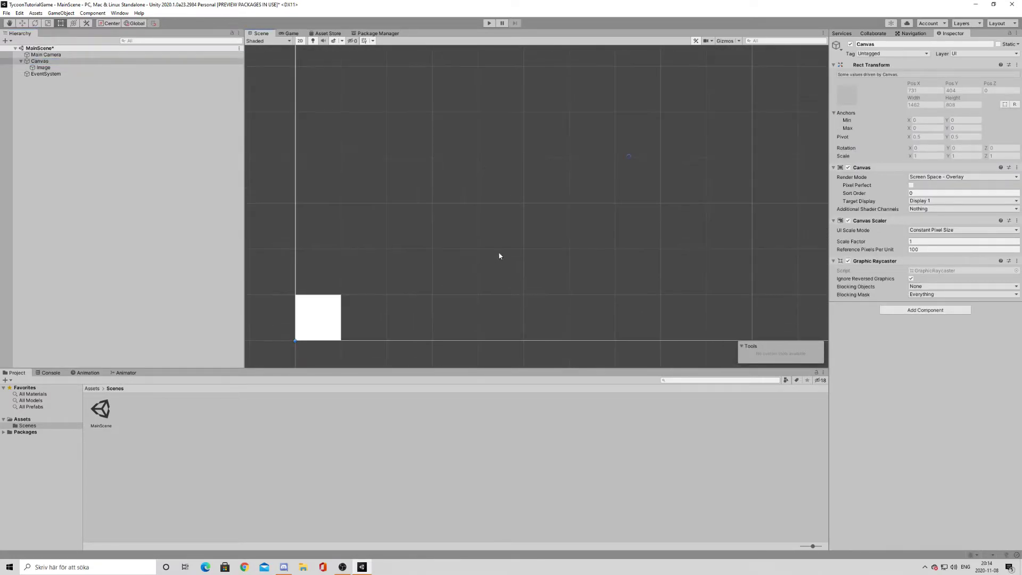
{"action": "left_click", "coordinate": [121, 139]}
{"action": "left_click", "coordinate": [47, 62]}
{"action": "double_click", "coordinate": [48, 62]}
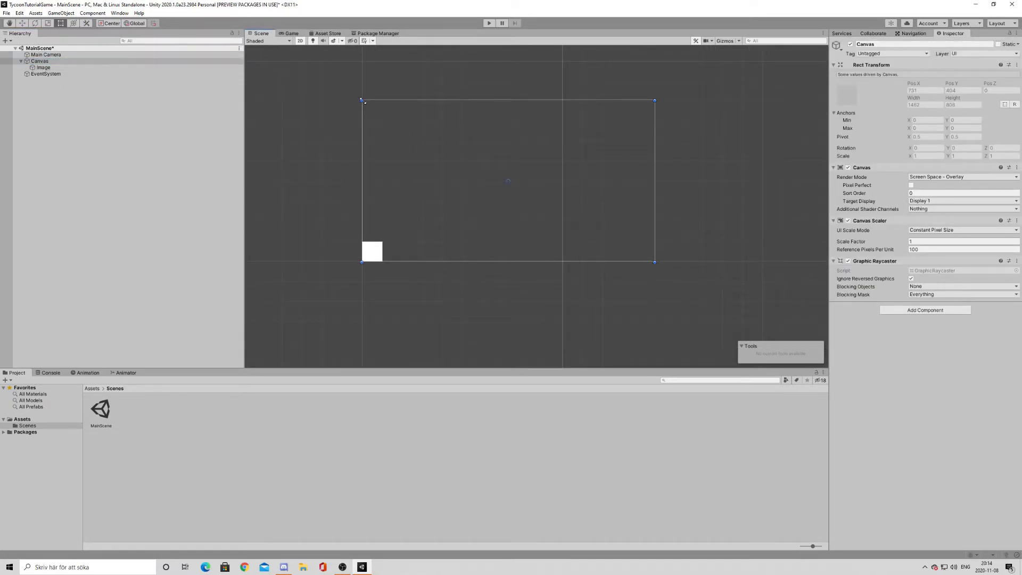
{"action": "middle_click_drag", "start_coordinate": [362, 100], "coordinate": [407, 116]}
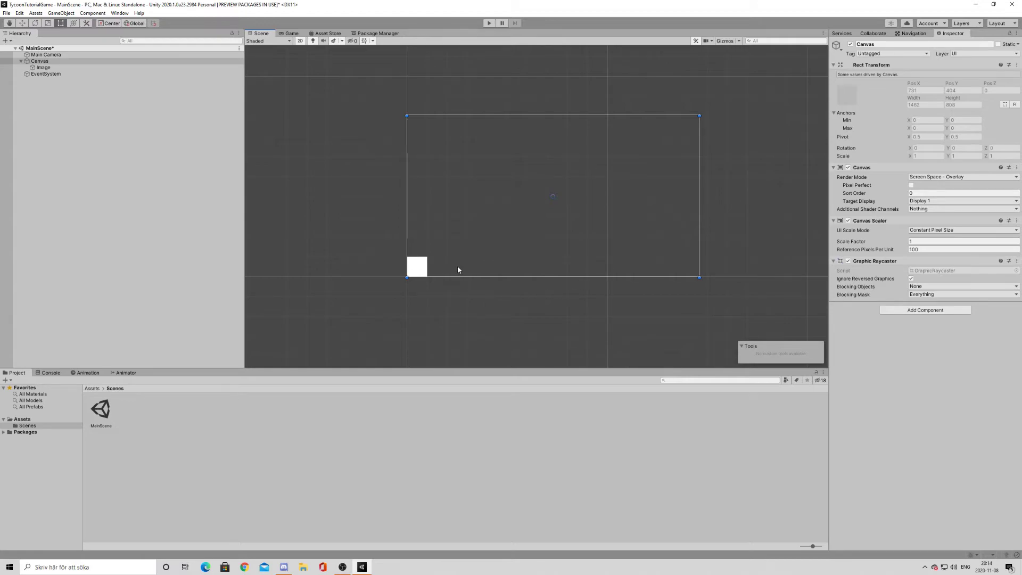
{"action": "left_click", "coordinate": [418, 269]}
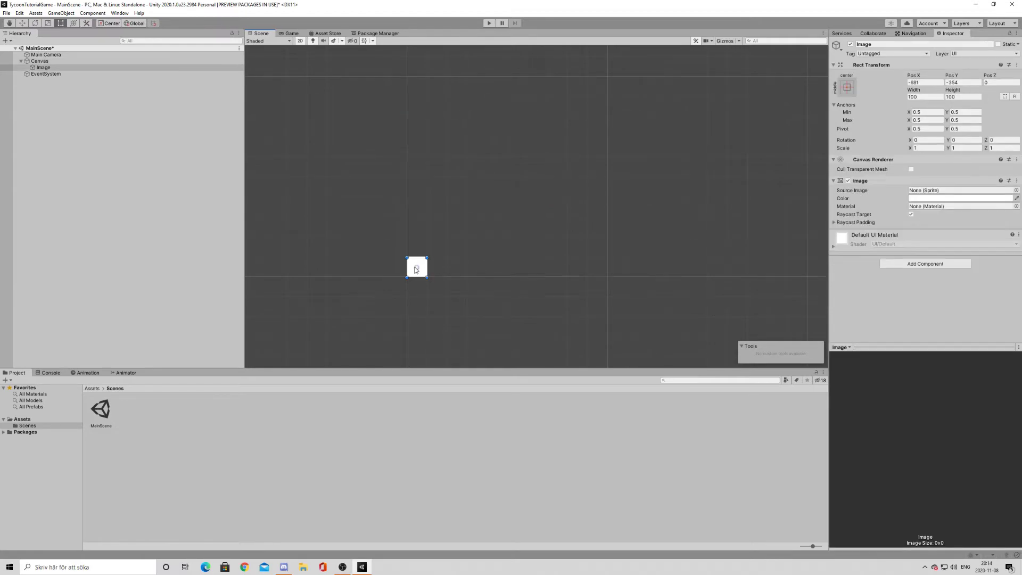
{"action": "mouse_move", "coordinate": [424, 272]}
{"action": "left_mouse_down"}
{"action": "mouse_move", "coordinate": [433, 270]}
{"action": "mouse_move", "coordinate": [425, 270]}
{"action": "left_mouse_up"}
{"action": "left_click", "coordinate": [913, 96]}
{"action": "type", "text": "300"}
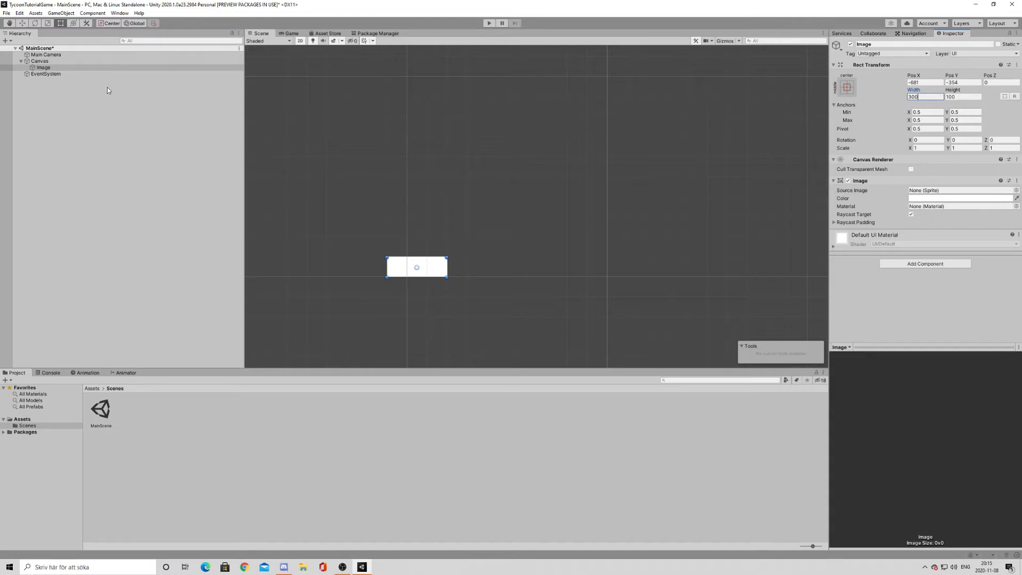
- Use the Move tool to place the image in the Canvas's upper-left area, at about X -452, Y 324
{"action": "left_click", "coordinate": [26, 25]}
{"action": "scroll", "coordinate": [445, 233], "scroll_direction": "up", "scroll_amount": 1}
{"action": "scroll", "coordinate": [447, 233], "scroll_direction": "down", "scroll_amount": 2}
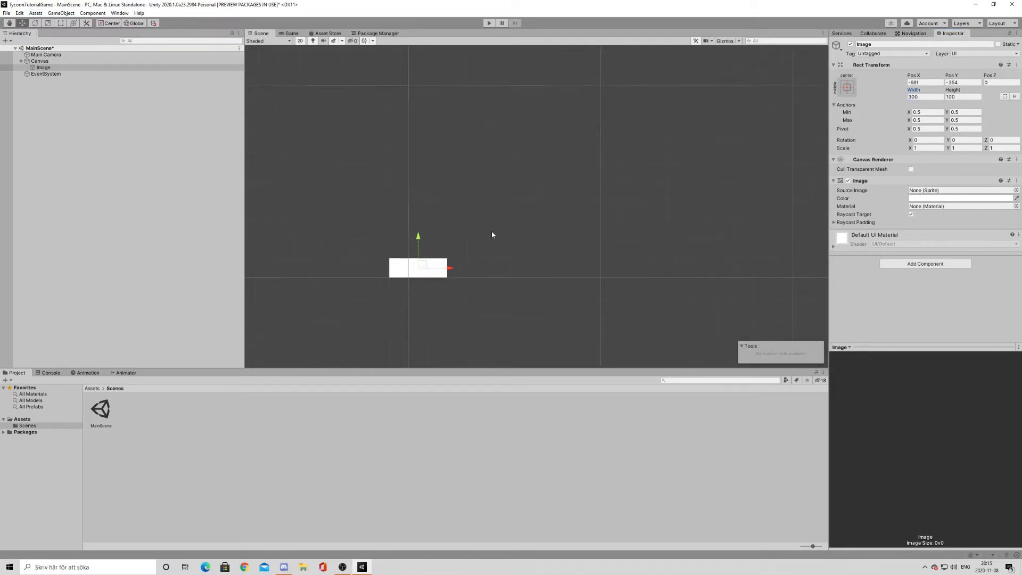
{"action": "middle_click_drag", "start_coordinate": [491, 231], "coordinate": [436, 291]}
{"action": "left_click_drag", "start_coordinate": [364, 297], "coordinate": [364, 167]}
{"action": "left_click_drag", "start_coordinate": [395, 198], "coordinate": [435, 200]}
- Raise the image to about Y 2844 and check its placement against the Canvas and in the Game view
{"action": "left_click_drag", "start_coordinate": [407, 166], "coordinate": [408, 106]}
{"action": "middle_click_drag", "start_coordinate": [469, 131], "coordinate": [445, 273]}
{"action": "scroll", "coordinate": [477, 238], "scroll_direction": "down", "scroll_amount": 5}
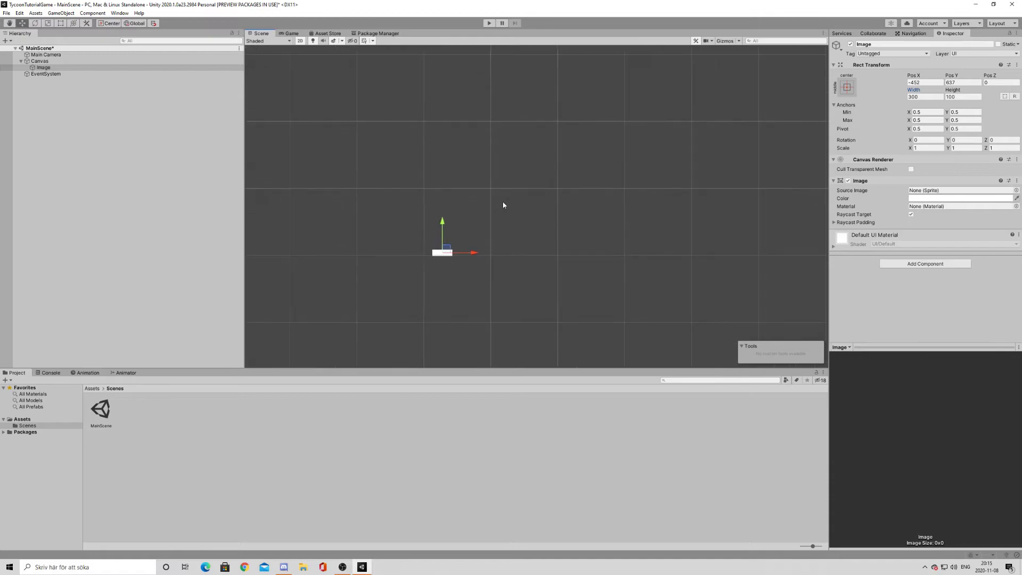
{"action": "left_click_drag", "start_coordinate": [469, 199], "coordinate": [431, 104]}
{"action": "left_click", "coordinate": [98, 61]}
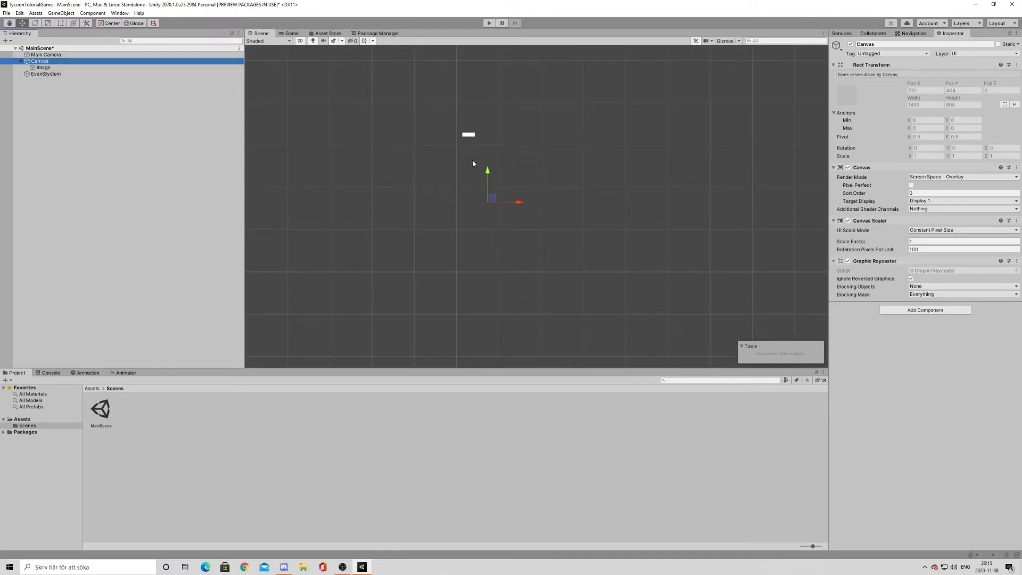
{"action": "scroll", "coordinate": [397, 175], "scroll_direction": "down", "scroll_amount": 10}
{"action": "middle_click_drag", "start_coordinate": [432, 166], "coordinate": [480, 211]}
{"action": "scroll", "coordinate": [480, 213], "scroll_direction": "up", "scroll_amount": 5}
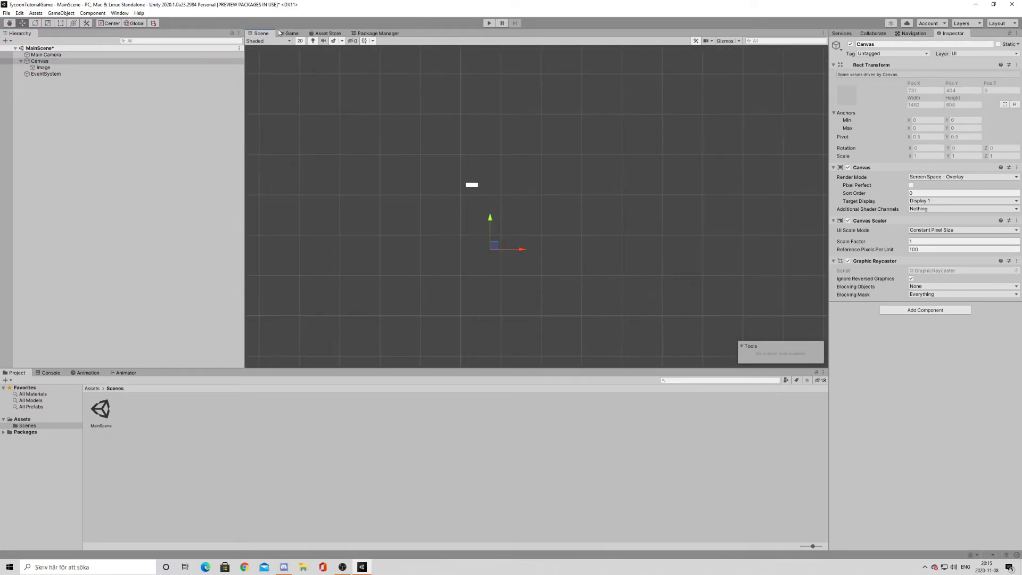
{"action": "left_click", "coordinate": [290, 34]}
{"action": "left_click", "coordinate": [264, 34]}
- Try lowering the image, check it in the Game view, and undo that move
{"action": "left_click", "coordinate": [53, 67]}
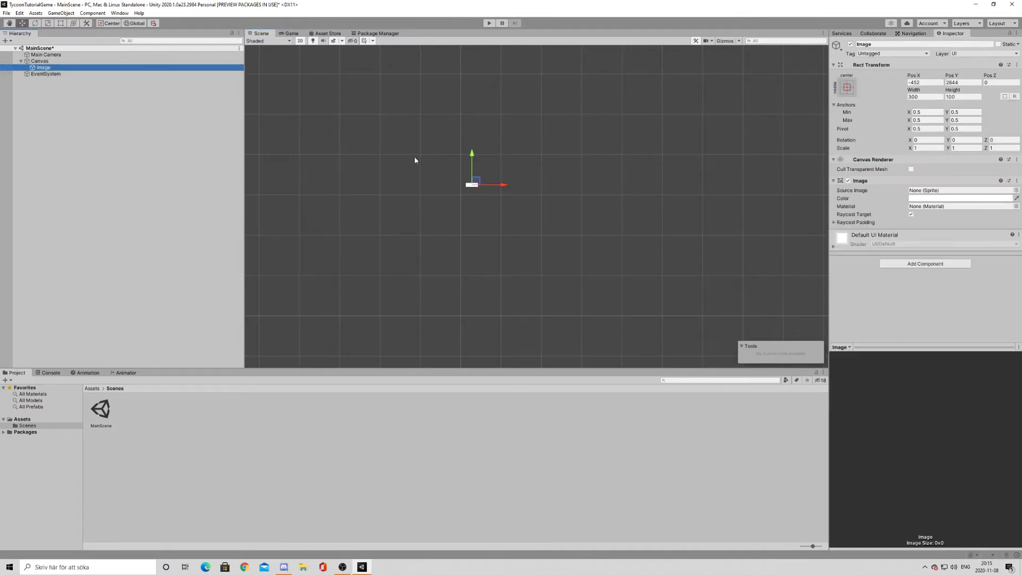
{"action": "left_click_drag", "start_coordinate": [470, 157], "coordinate": [472, 224]}
{"action": "left_click", "coordinate": [291, 33]}
{"action": "left_click", "coordinate": [262, 34]}
{"action": "key", "text": "ctrl+z"}
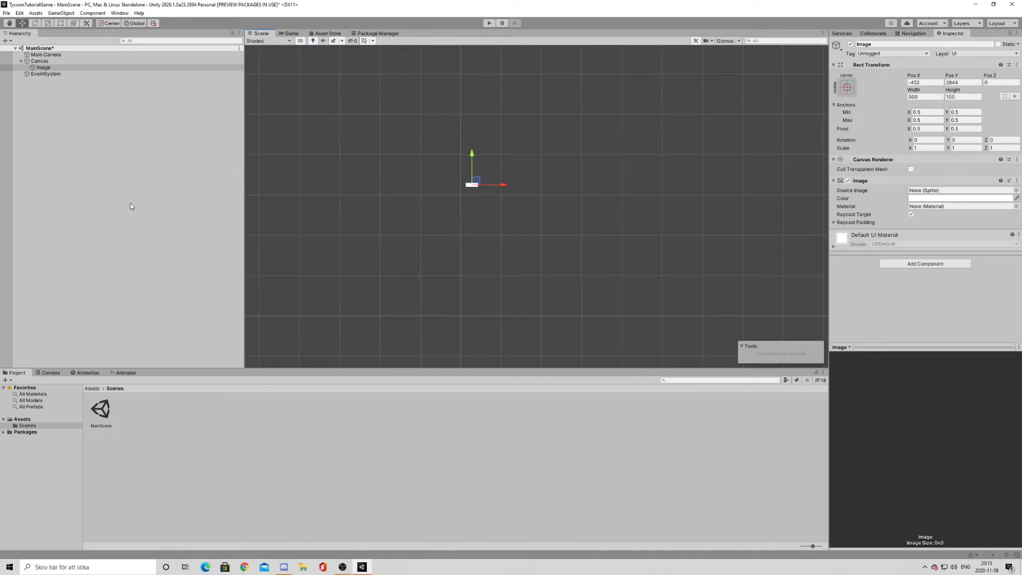
- Undo the image's earlier upward moves back to Y 324, checking the Game view in between
{"action": "left_click", "coordinate": [291, 34]}
{"action": "left_click", "coordinate": [261, 34]}
{"action": "left_click", "coordinate": [423, 203]}
{"action": "key", "text": "ctrl+z"}
{"action": "key", "text": "ctrl+z"}
{"action": "key", "text": "ctrl+z"}
{"action": "left_click", "coordinate": [291, 34]}
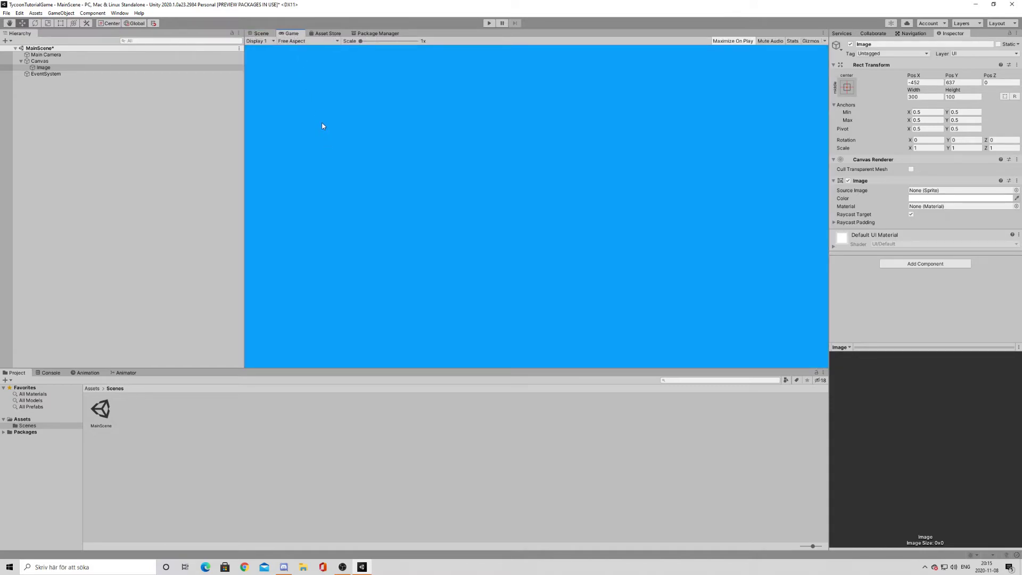
{"action": "key", "text": "ctrl+z"}
{"action": "left_click", "coordinate": [260, 33]}
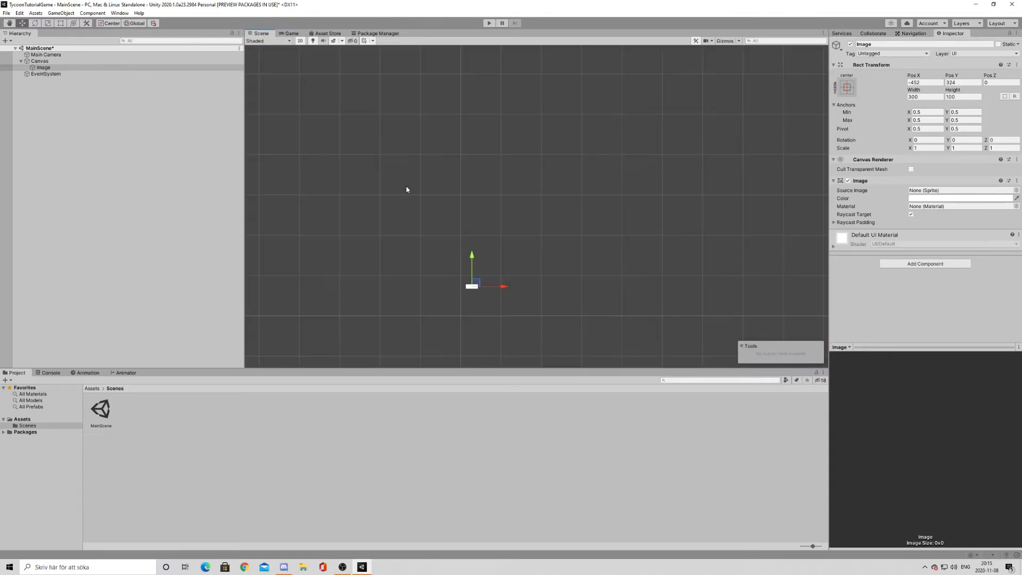
- Compare the image's position with the Canvas in the Scene view and inspect it in the Game view
{"action": "middle_click_drag", "start_coordinate": [512, 248], "coordinate": [573, 107]}
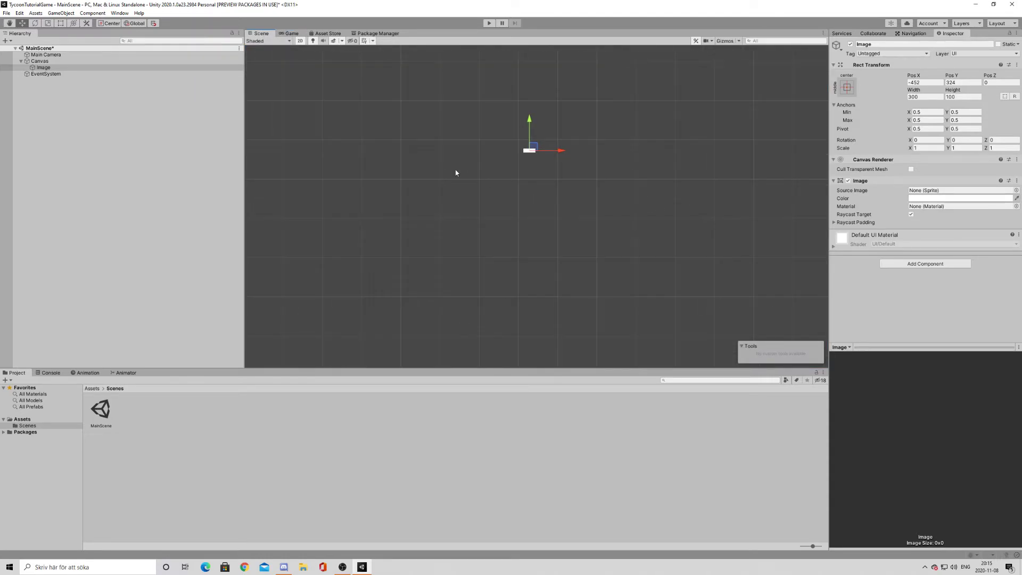
{"action": "left_click", "coordinate": [70, 62]}
{"action": "scroll", "coordinate": [545, 162], "scroll_direction": "down", "scroll_amount": 3}
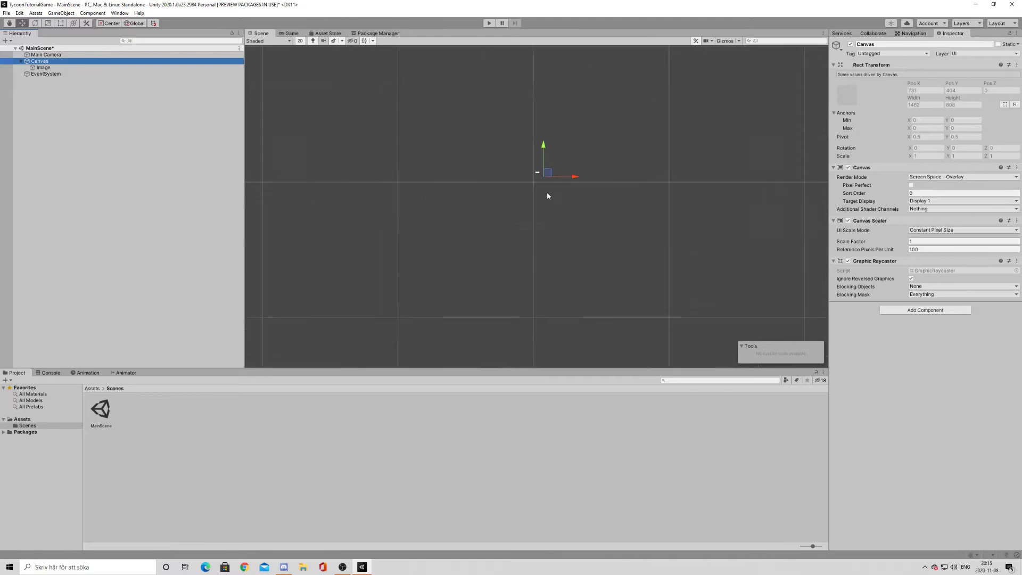
{"action": "scroll", "coordinate": [547, 187], "scroll_direction": "up", "scroll_amount": 3}
{"action": "left_click", "coordinate": [63, 68]}
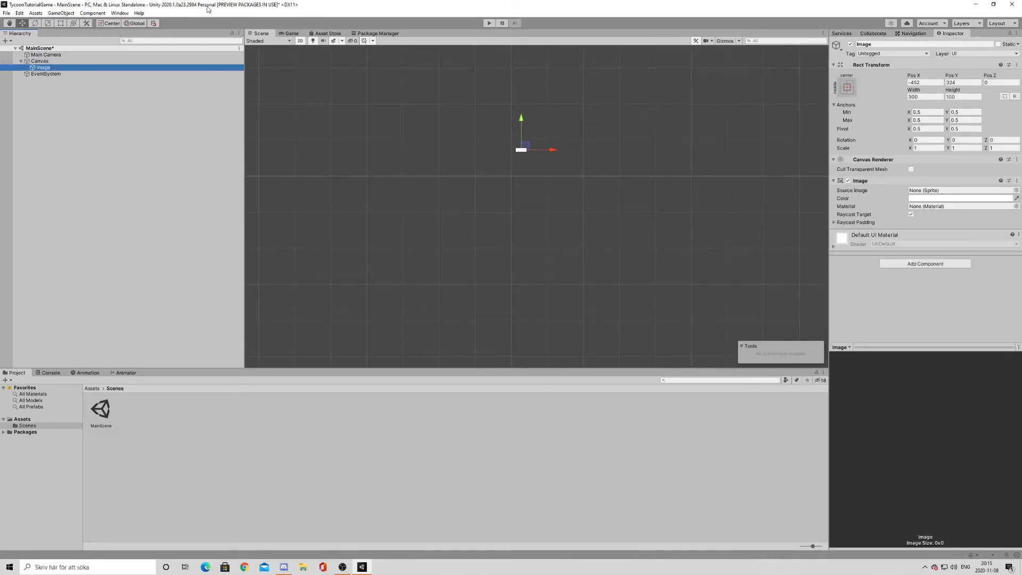
{"action": "left_click", "coordinate": [276, 41]}
{"action": "left_click", "coordinate": [288, 33]}
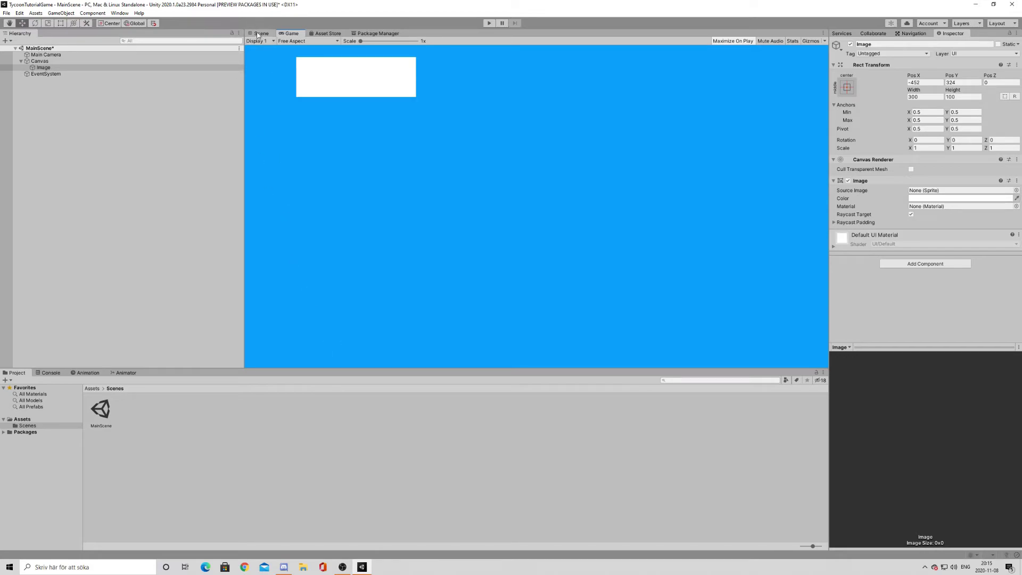
- Lower the image to about Y 191 and preview its placement in the Game view
{"action": "left_click", "coordinate": [257, 34]}
{"action": "left_click_drag", "start_coordinate": [520, 119], "coordinate": [521, 124]}
{"action": "left_click", "coordinate": [292, 33]}
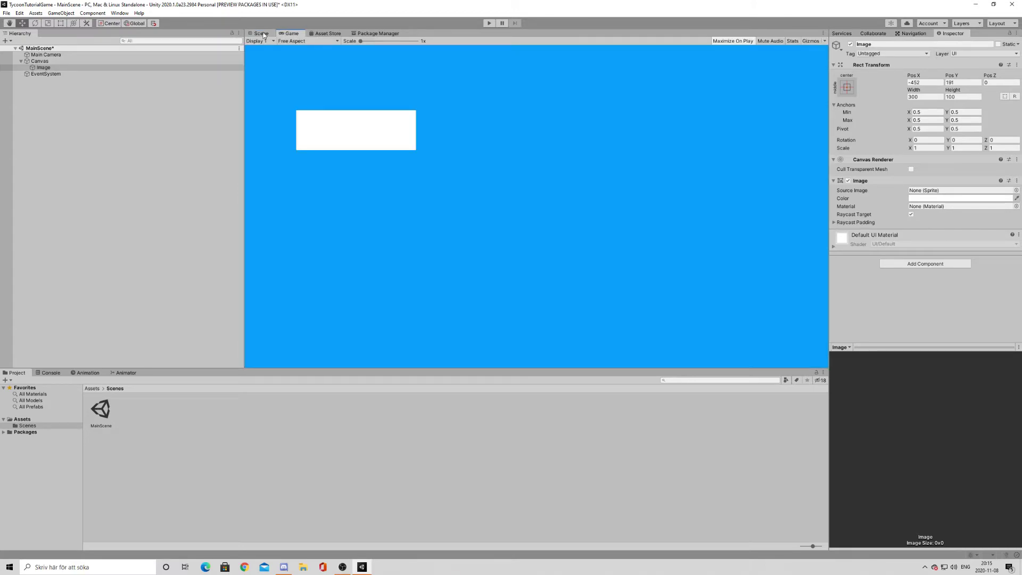
{"action": "left_click", "coordinate": [263, 33]}
- Set the image's height to 150 and preview it in the Game view
{"action": "left_click", "coordinate": [950, 97]}
{"action": "type", "text": "150"}
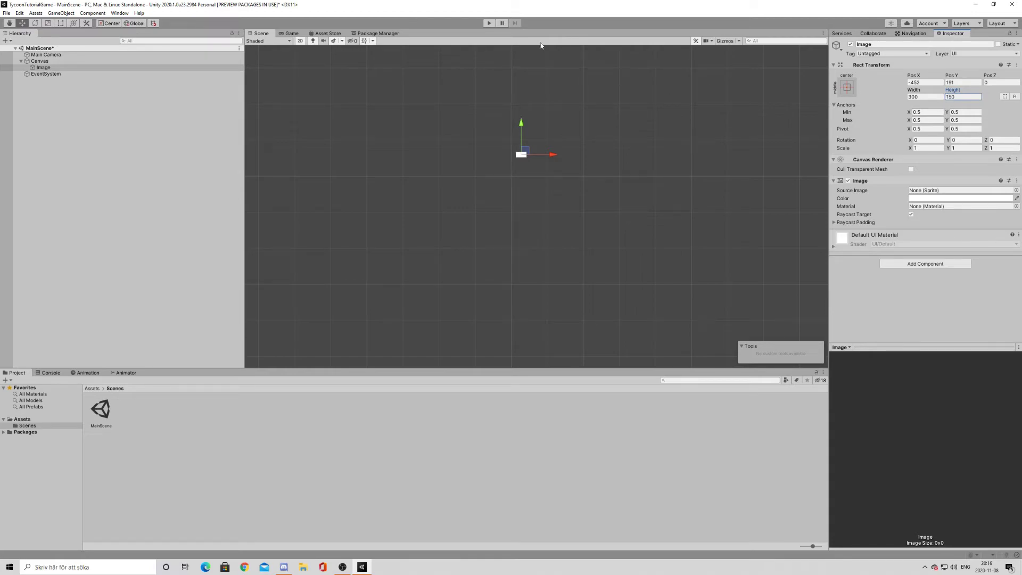
{"action": "left_click", "coordinate": [291, 34]}
{"action": "left_click", "coordinate": [261, 34]}
- Set the image's height to 120 and width to 350, and preview the size in the Game view
{"action": "left_click", "coordinate": [950, 97]}
{"action": "type", "text": "120"}
{"action": "left_click", "coordinate": [923, 98]}
{"action": "type", "text": "350"}
{"action": "left_click", "coordinate": [287, 33]}
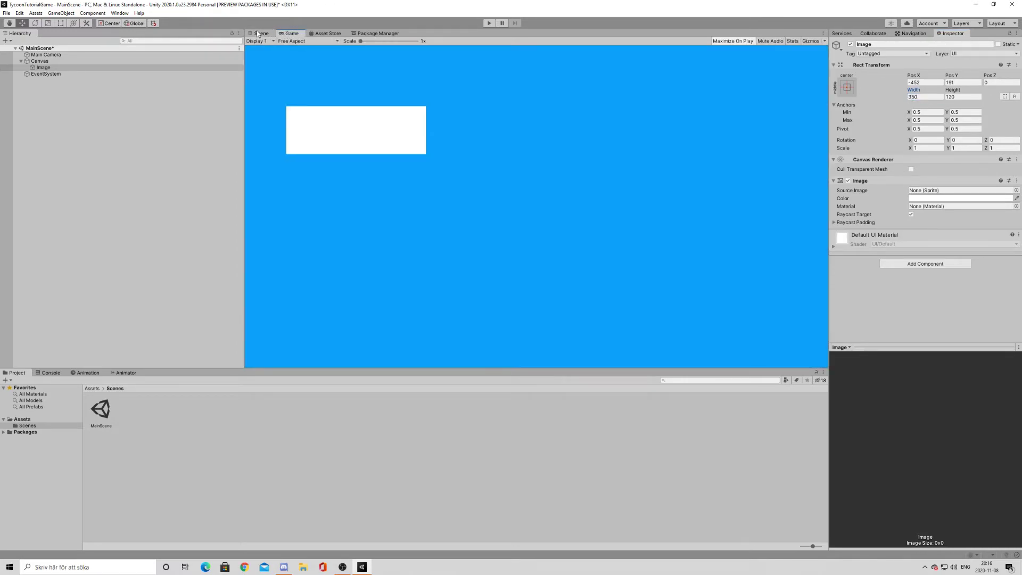
{"action": "left_click", "coordinate": [259, 33]}
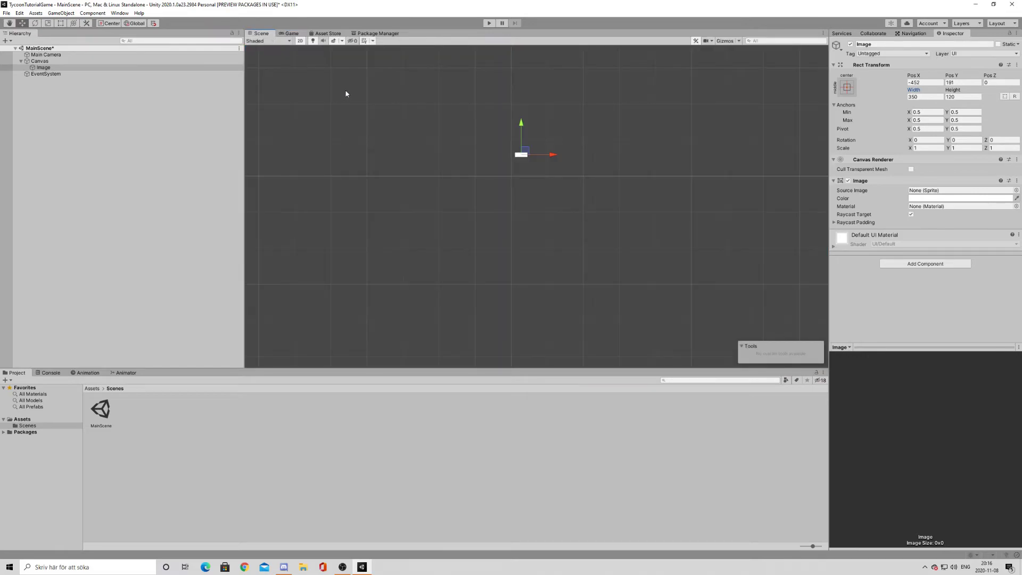
- Examine the resized image up close in the Scene view and compare it with the Game view
{"action": "scroll", "coordinate": [480, 195], "scroll_direction": "up", "scroll_amount": 5}
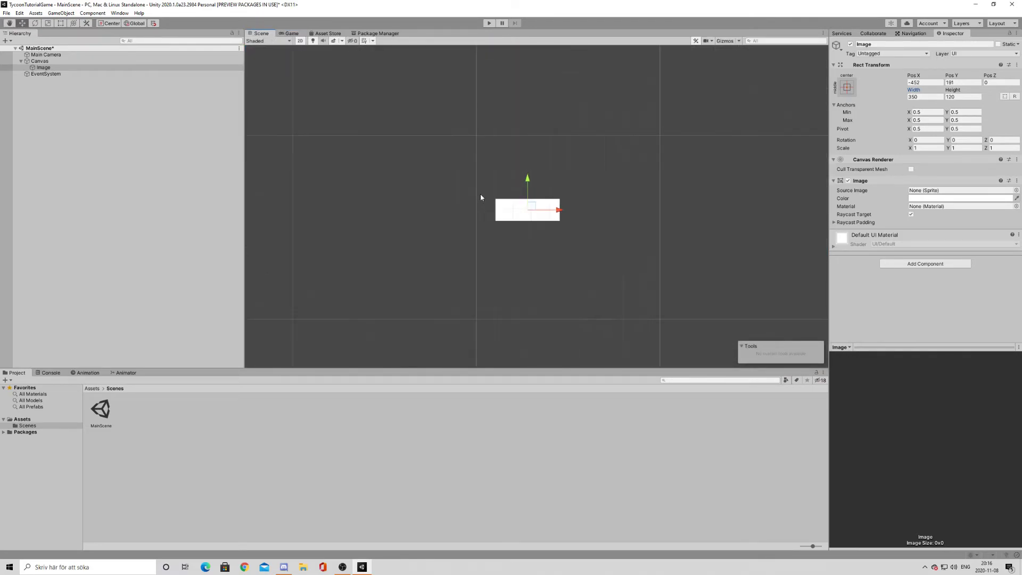
{"action": "scroll", "coordinate": [420, 248], "scroll_direction": "down", "scroll_amount": 8}
{"action": "scroll", "coordinate": [428, 228], "scroll_direction": "up", "scroll_amount": 3}
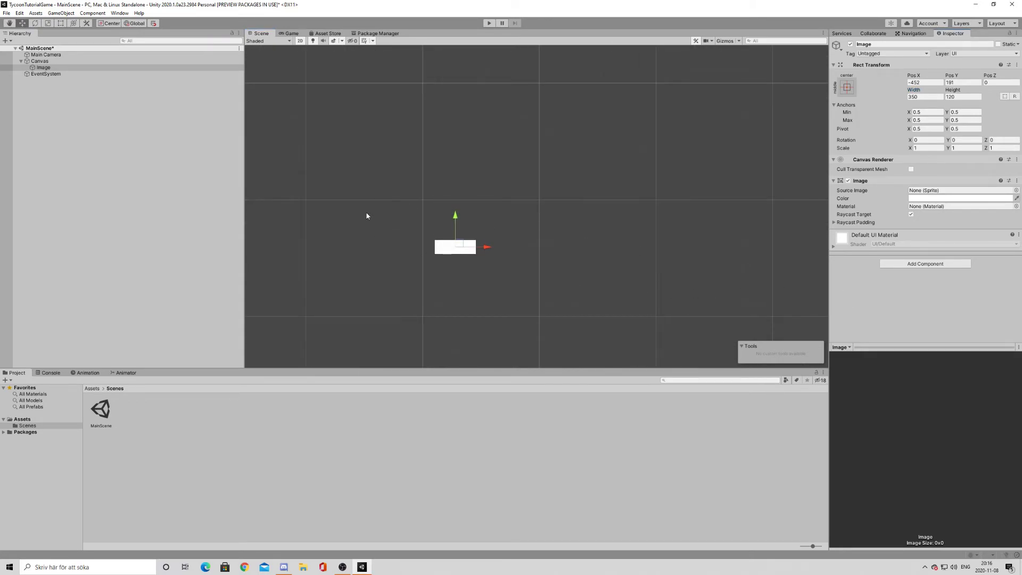
{"action": "scroll", "coordinate": [391, 196], "scroll_direction": "down", "scroll_amount": 2}
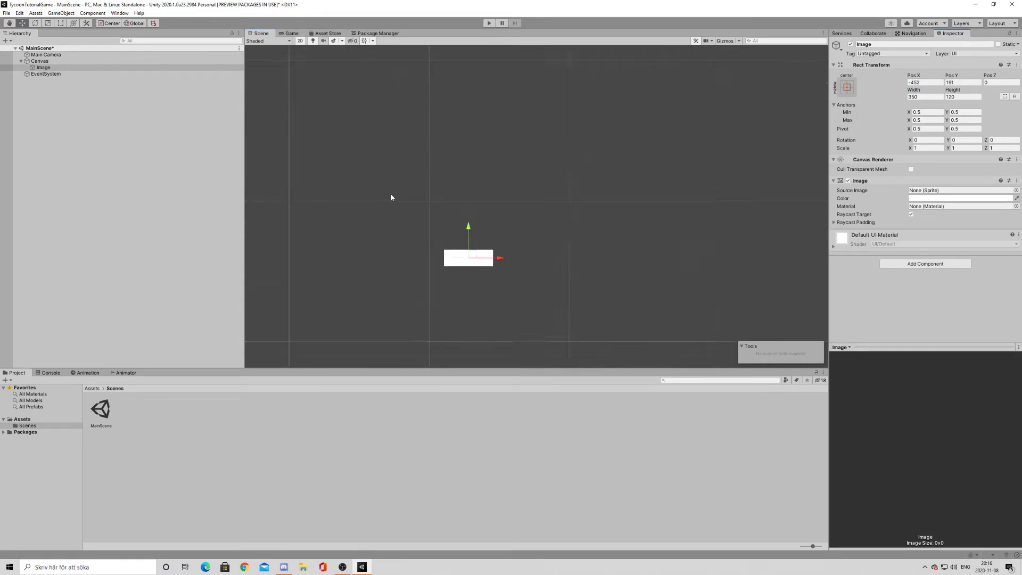
{"action": "scroll", "coordinate": [390, 196], "scroll_direction": "up", "scroll_amount": 2}
{"action": "scroll", "coordinate": [383, 178], "scroll_direction": "down", "scroll_amount": 2}
{"action": "scroll", "coordinate": [419, 242], "scroll_direction": "up", "scroll_amount": 2}
{"action": "scroll", "coordinate": [420, 242], "scroll_direction": "up", "scroll_amount": 3}
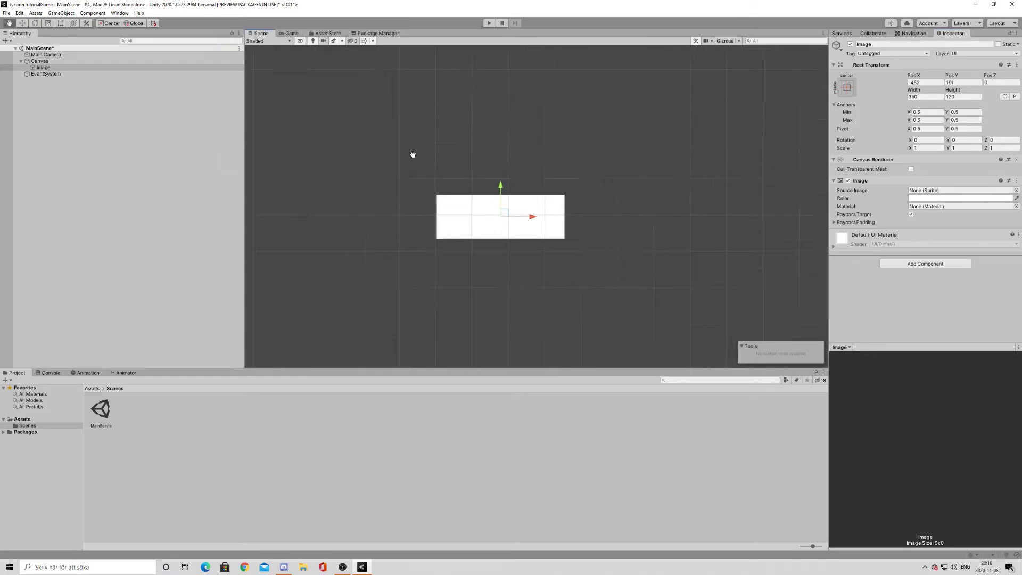
{"action": "left_click", "coordinate": [292, 34]}
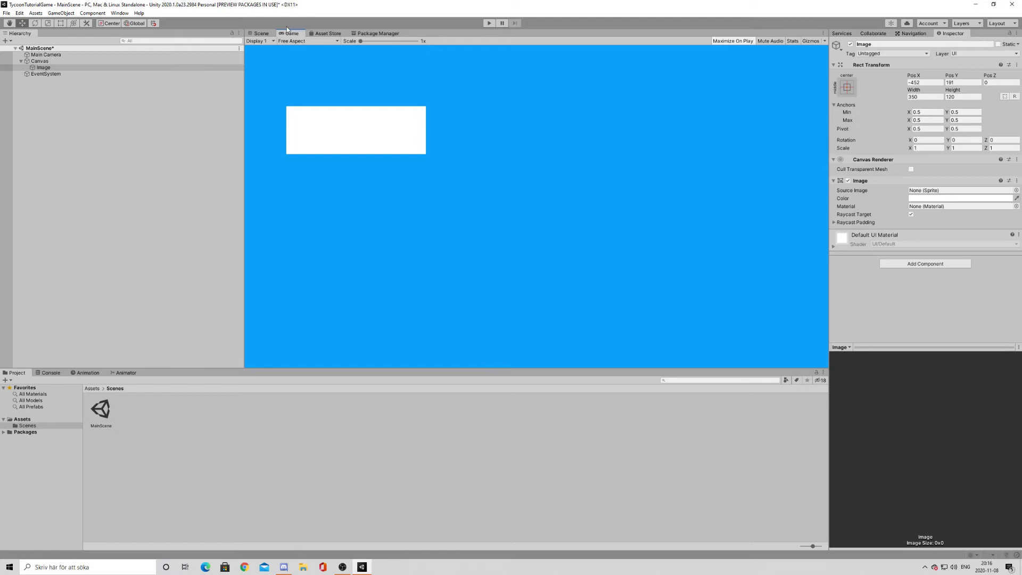
{"action": "left_click", "coordinate": [261, 33]}
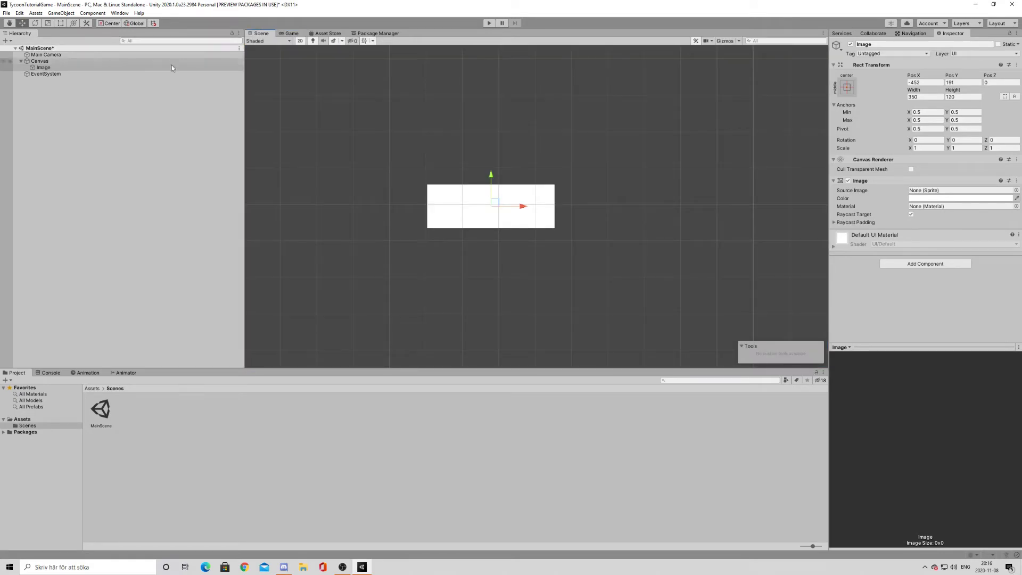
- Add a UI Text object as a child of the image
{"action": "right_click", "coordinate": [56, 69]}
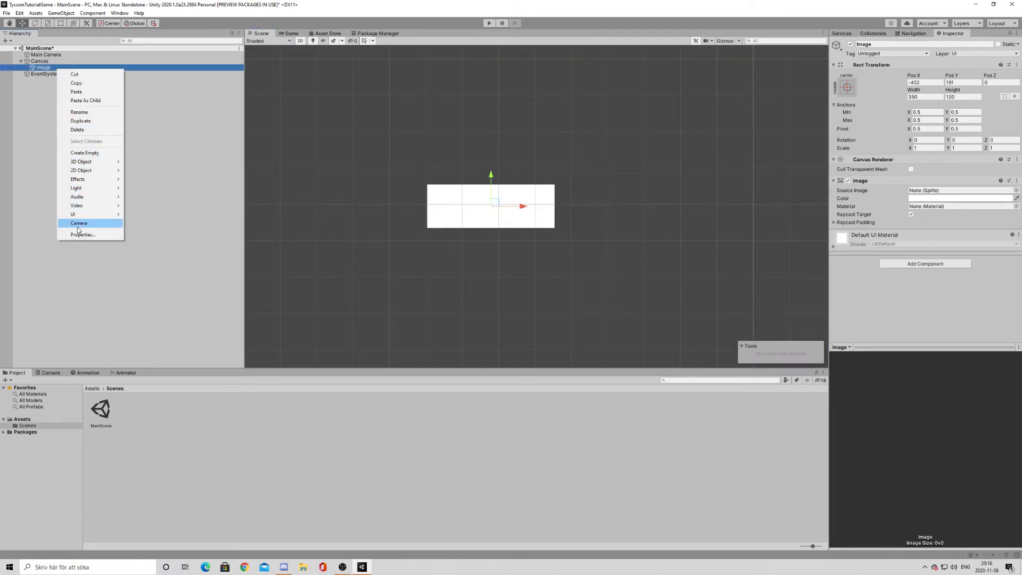
{"action": "left_click", "coordinate": [185, 155]}
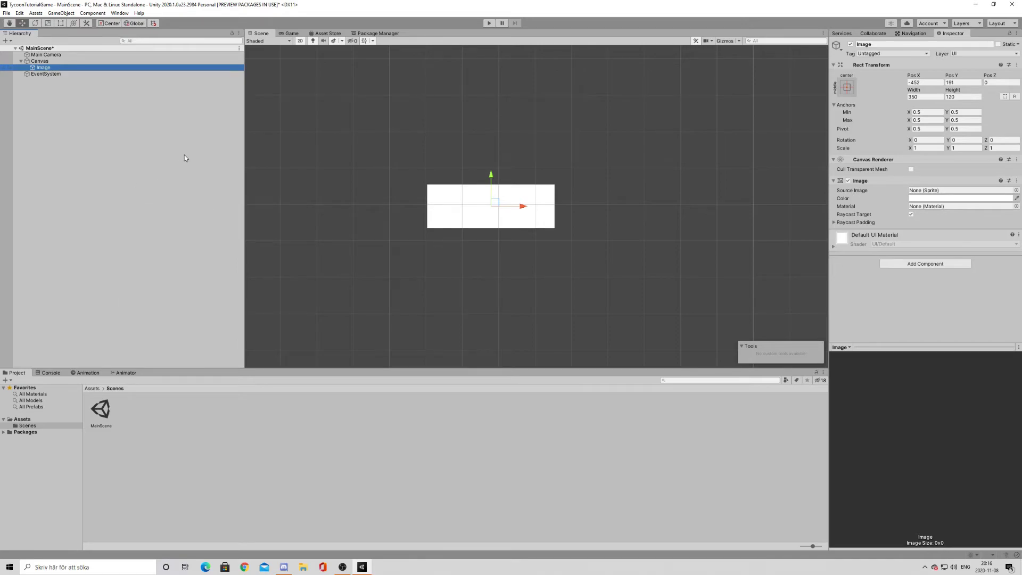
{"action": "right_click", "coordinate": [46, 68]}
{"action": "mouse_move", "coordinate": [63, 215]}
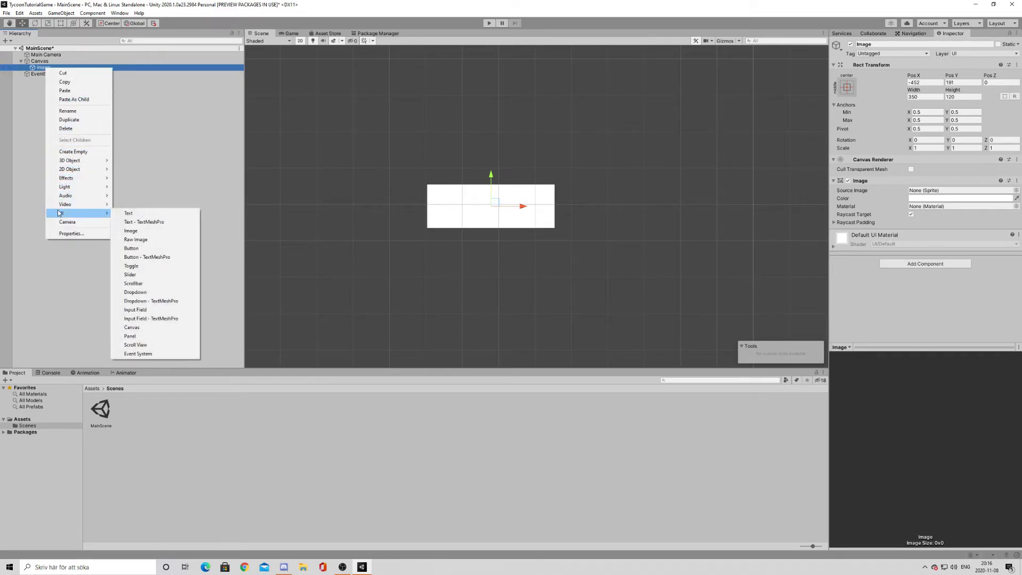
{"action": "left_click", "coordinate": [145, 213]}
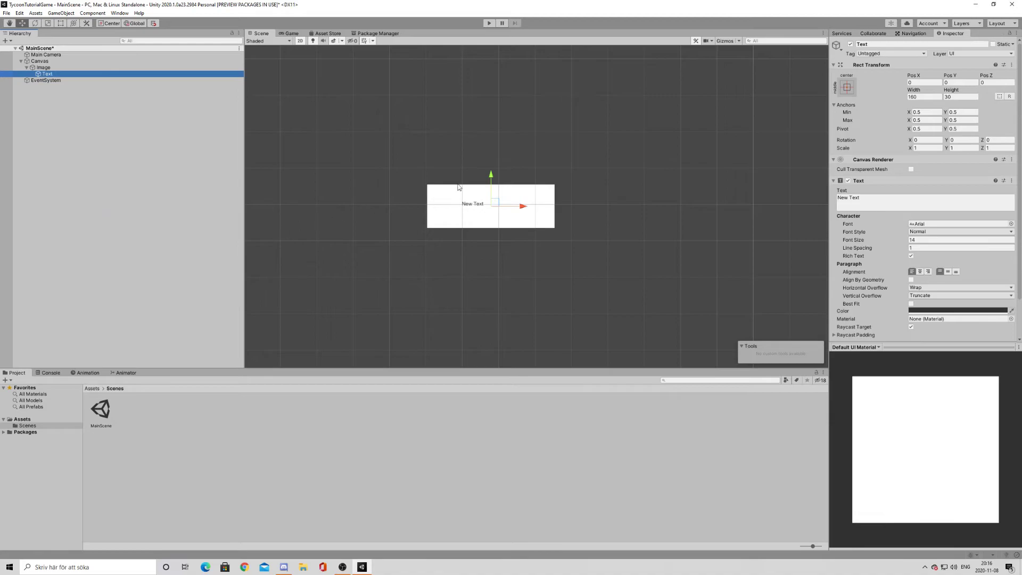
- Move the text to about X -14, Y 34 near the image's upper edge and centre its horizontal alignment
{"action": "left_click_drag", "start_coordinate": [491, 175], "coordinate": [491, 167]}
{"action": "mouse_move", "coordinate": [525, 196]}
{"action": "left_mouse_down"}
{"action": "mouse_move", "coordinate": [534, 195]}
{"action": "mouse_move", "coordinate": [519, 193]}
{"action": "left_mouse_up"}
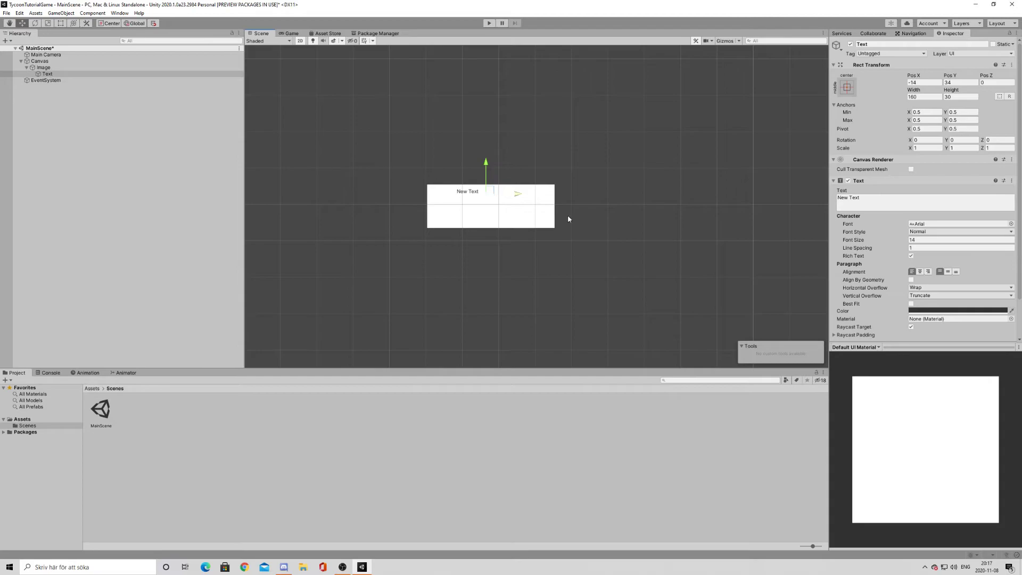
{"action": "left_click", "coordinate": [919, 272]}
{"action": "left_click", "coordinate": [291, 34]}
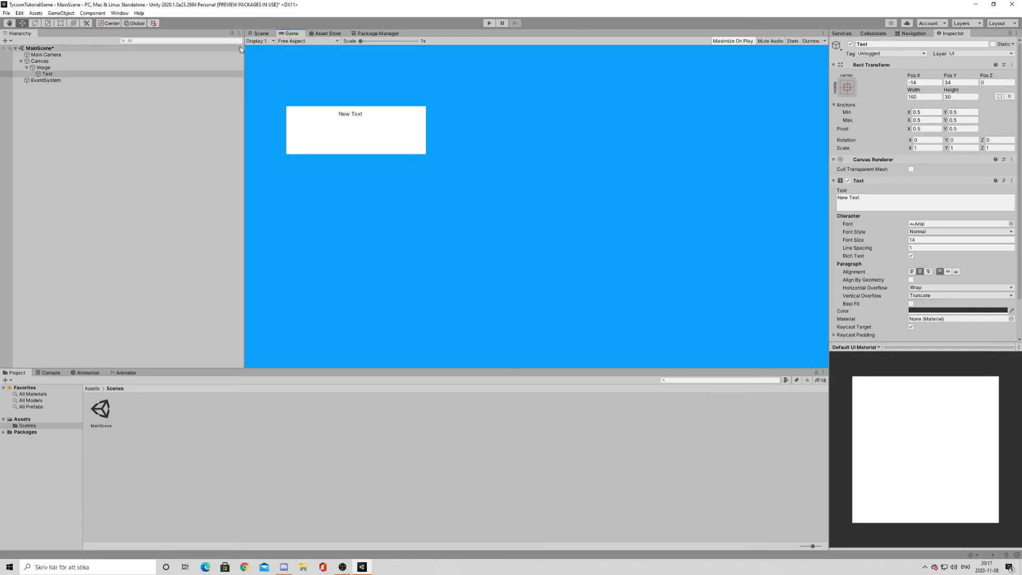
{"action": "left_click", "coordinate": [260, 33]}
- Set the text's font size to 30 and activate the Rect Tool on it
{"action": "left_click", "coordinate": [920, 239]}
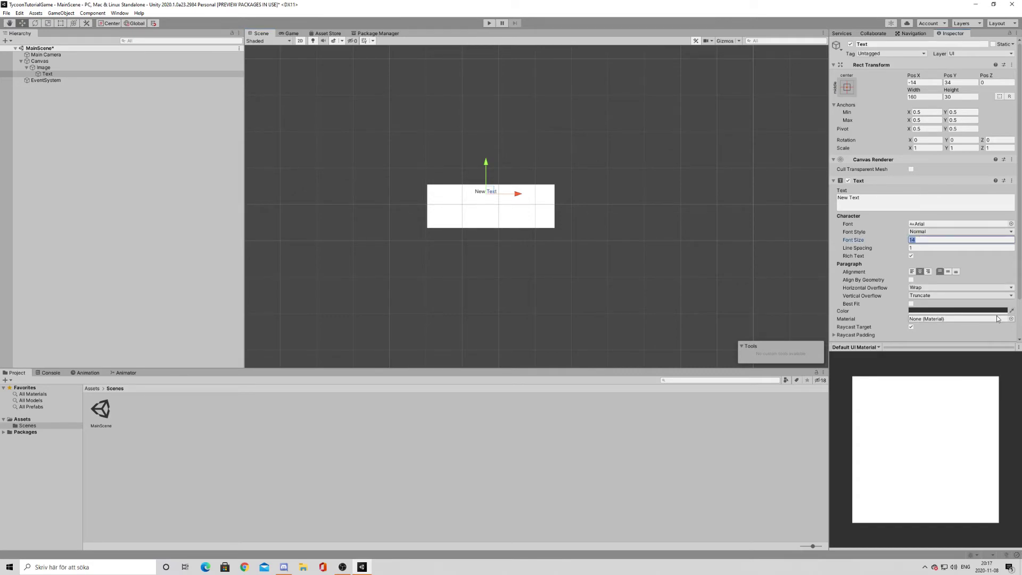
{"action": "type", "text": "30"}
{"action": "left_click", "coordinate": [61, 23]}
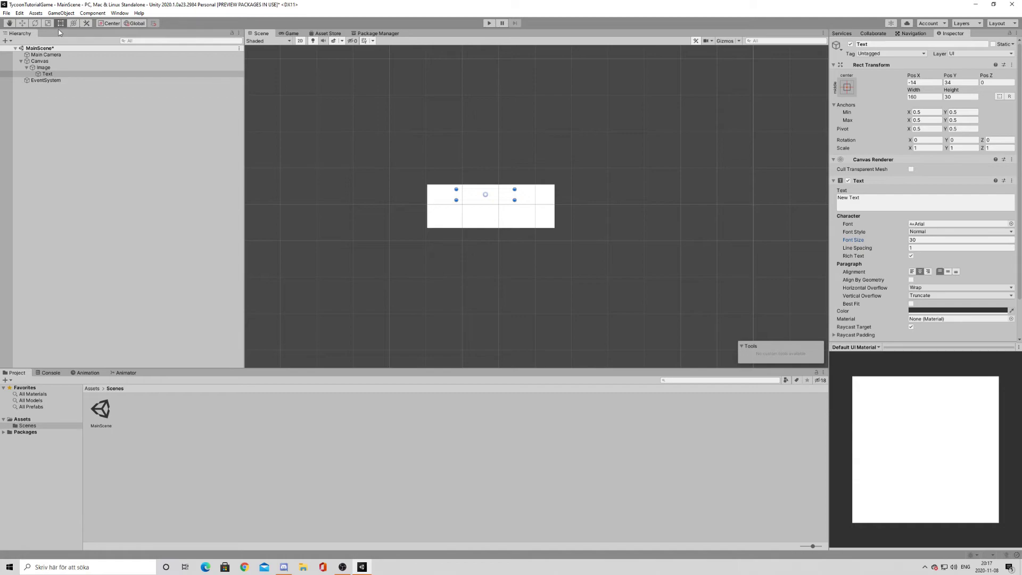
- Enlarge the text box to about 211.7 by 39.9 and move it to about X -5, Y 35
{"action": "left_click_drag", "start_coordinate": [514, 200], "coordinate": [533, 203]}
{"action": "left_click", "coordinate": [22, 23]}
{"action": "left_click_drag", "start_coordinate": [522, 196], "coordinate": [489, 166]}
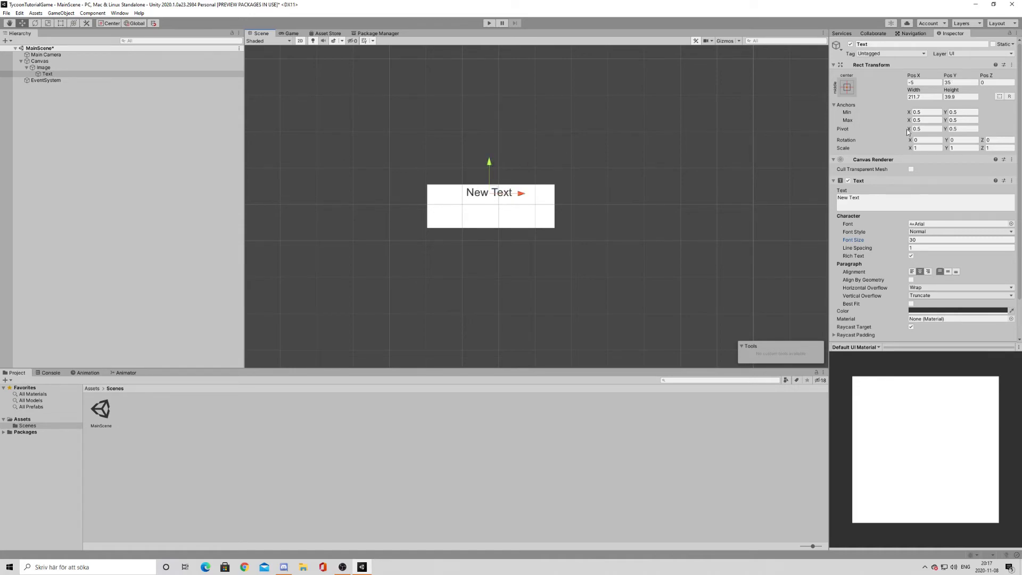
- Anchor the text to the image's top centre with its pivot and position included, and check it in the Game view
{"action": "left_click", "coordinate": [853, 88]}
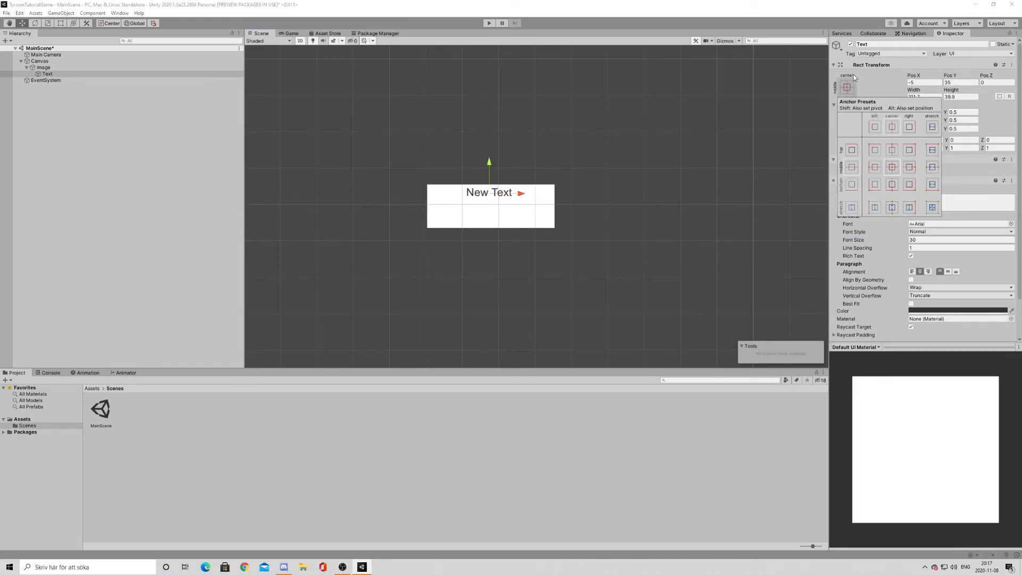
{"action": "left_click", "coordinate": [853, 73]}
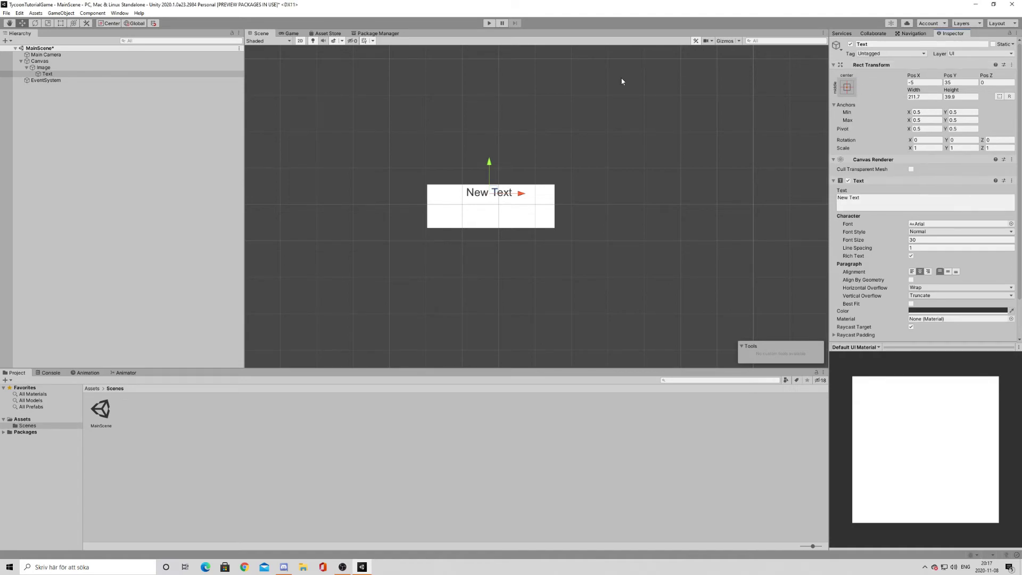
{"action": "left_click", "coordinate": [101, 74]}
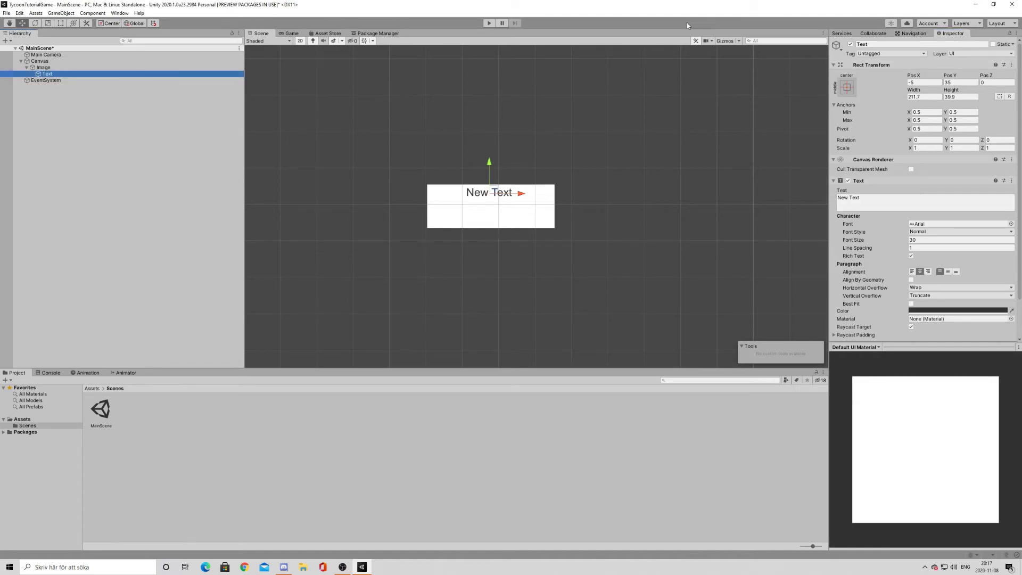
{"action": "left_click", "coordinate": [844, 86]}
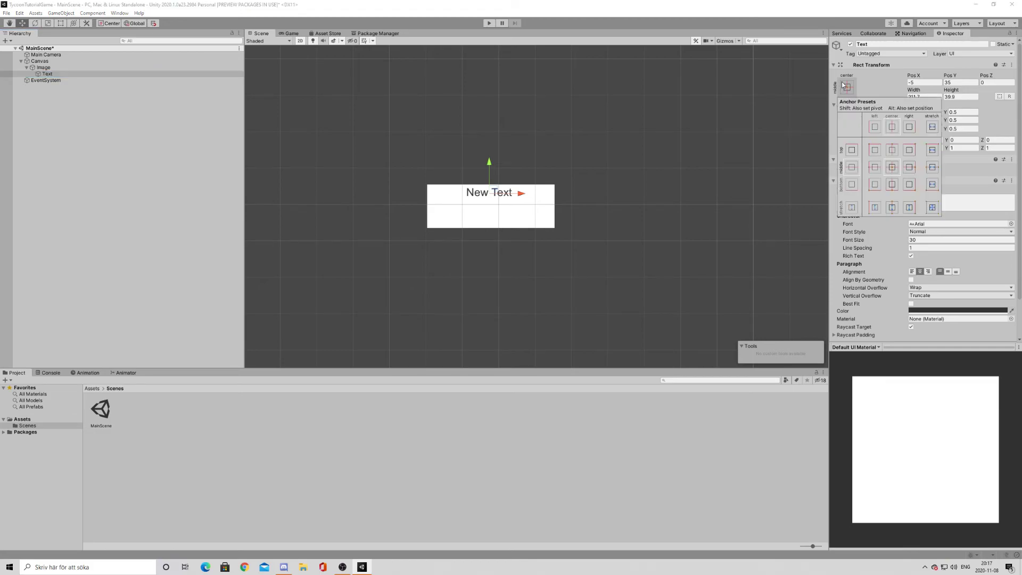
{"action": "key", "text": "alt"}
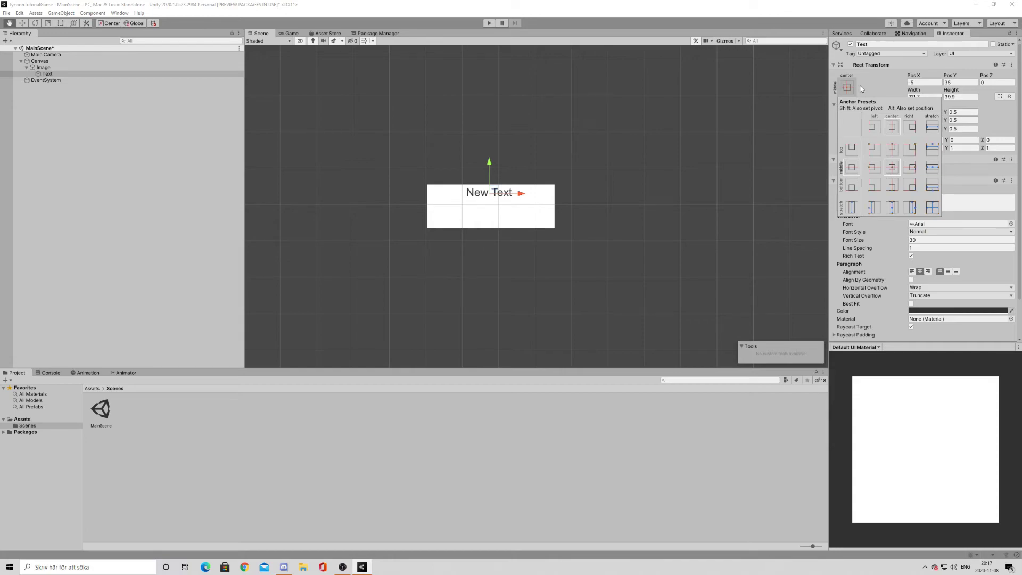
{"action": "left_click", "coordinate": [892, 150], "text": "alt+shift"}
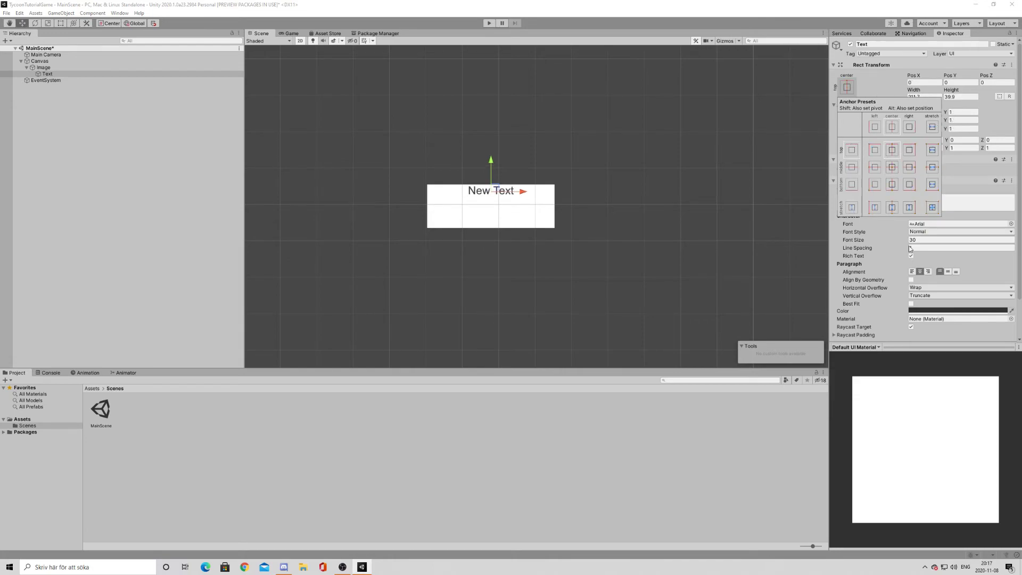
{"action": "left_click", "coordinate": [523, 76]}
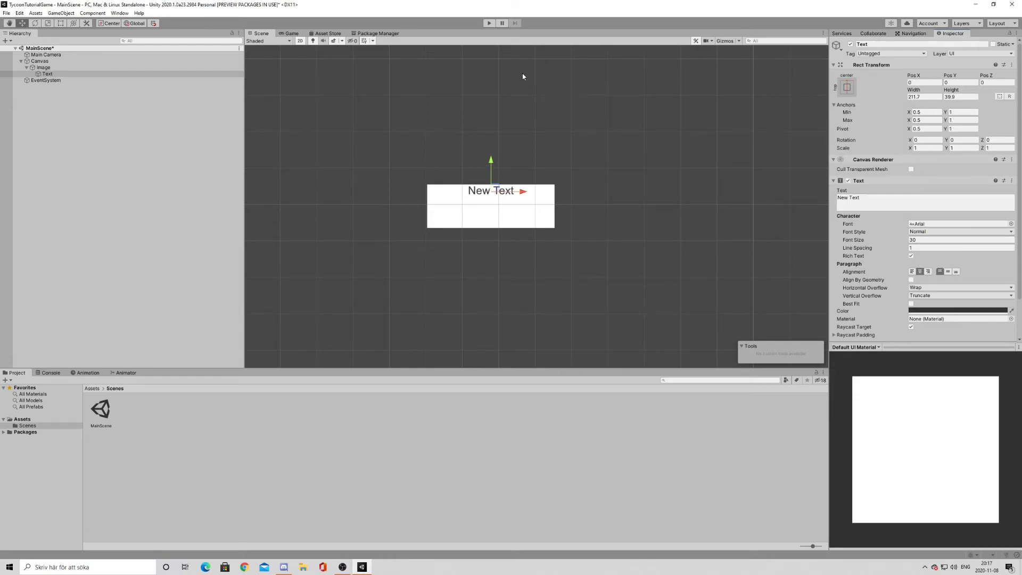
{"action": "left_click", "coordinate": [292, 33]}
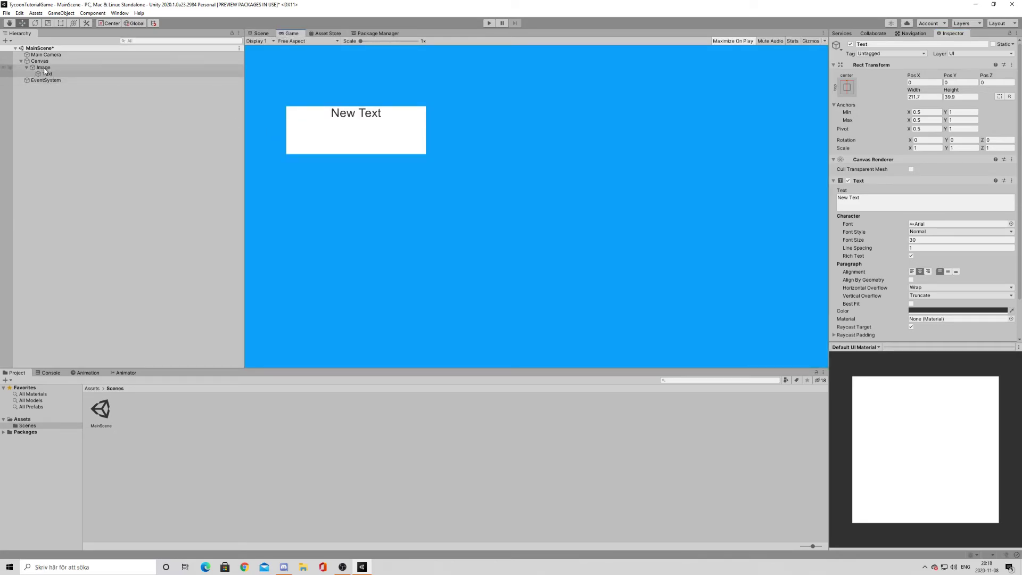
{"action": "left_click", "coordinate": [261, 33]}
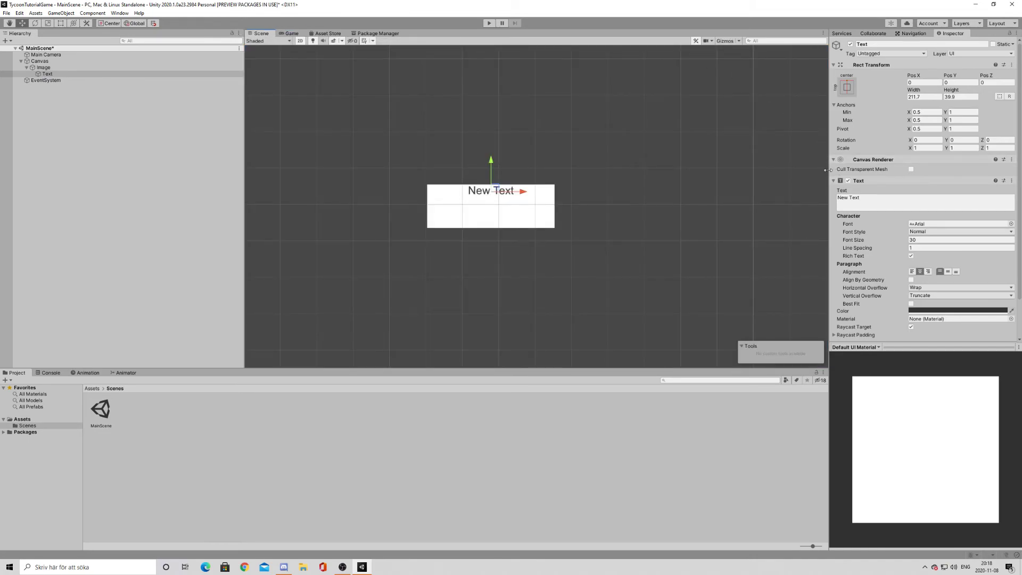
- Change the text content to "Ice Cream Stand"
{"action": "left_click", "coordinate": [858, 199]}
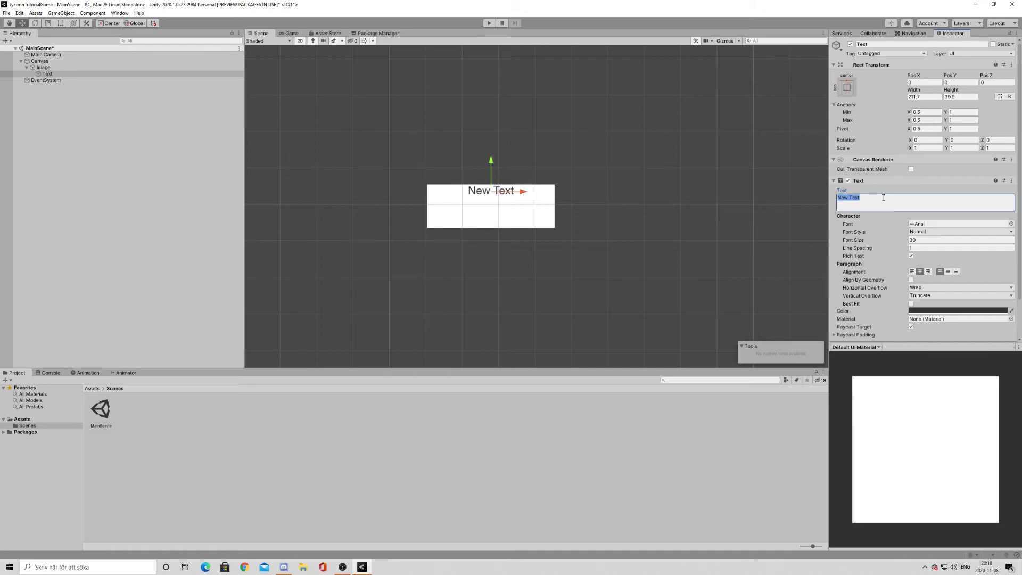
{"action": "type", "text": "Ice Cream "}
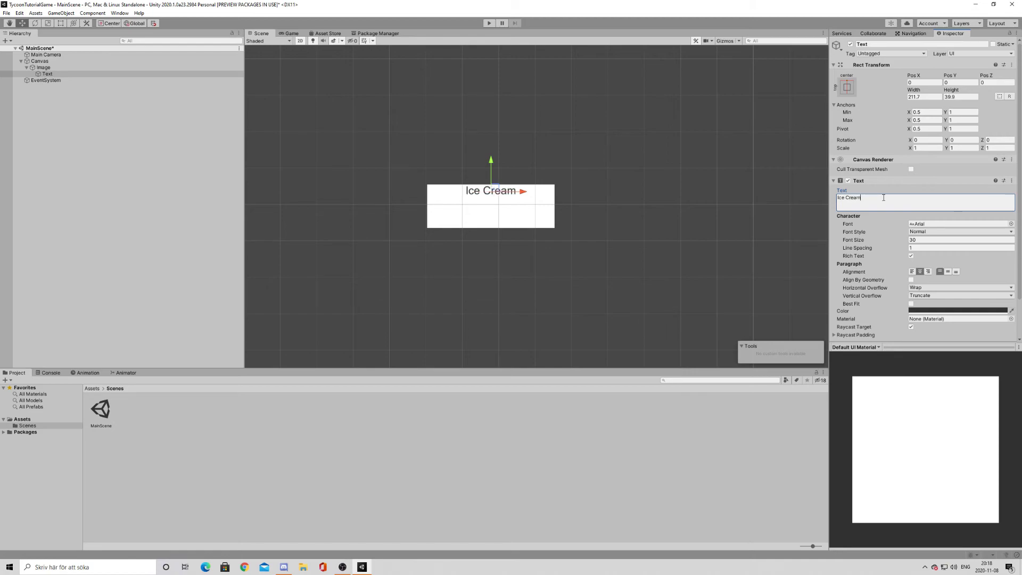
{"action": "type", "text": "Stand"}
- Widen the text box to about 232.6 with the Rect Tool and realign it to the image's top centre
{"action": "left_click", "coordinate": [61, 24]}
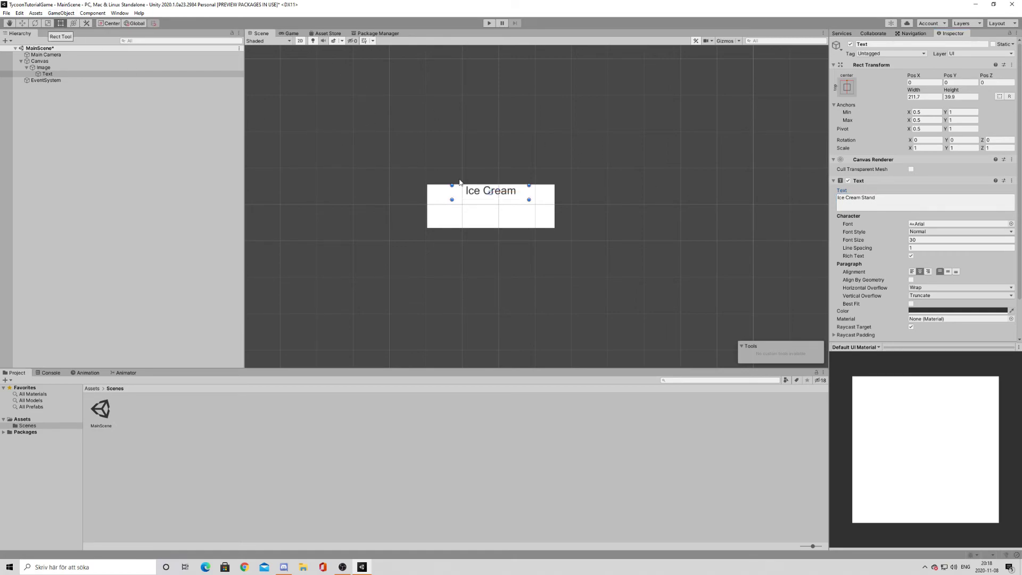
{"action": "left_click_drag", "start_coordinate": [529, 201], "coordinate": [536, 200]}
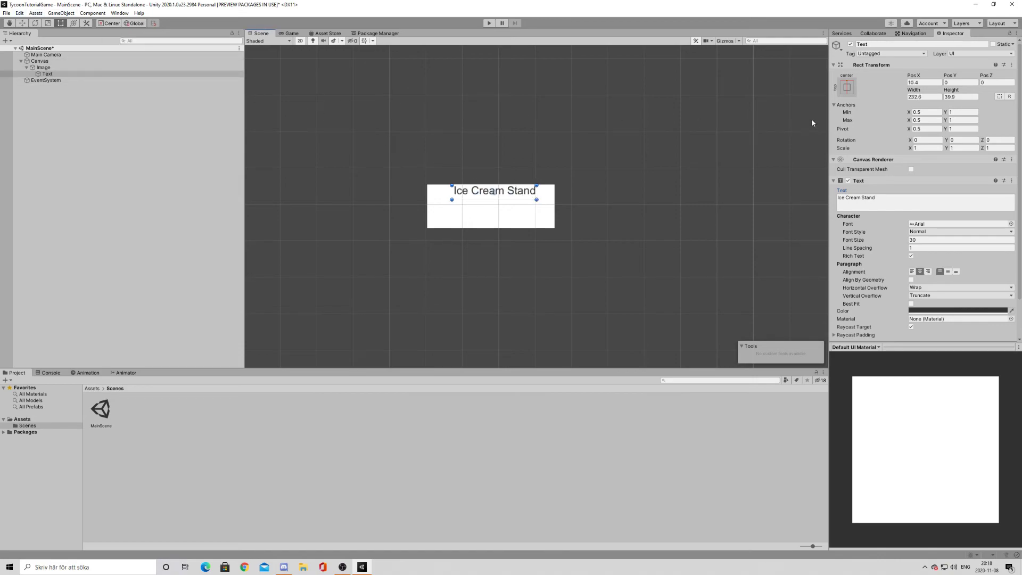
{"action": "left_click", "coordinate": [847, 87]}
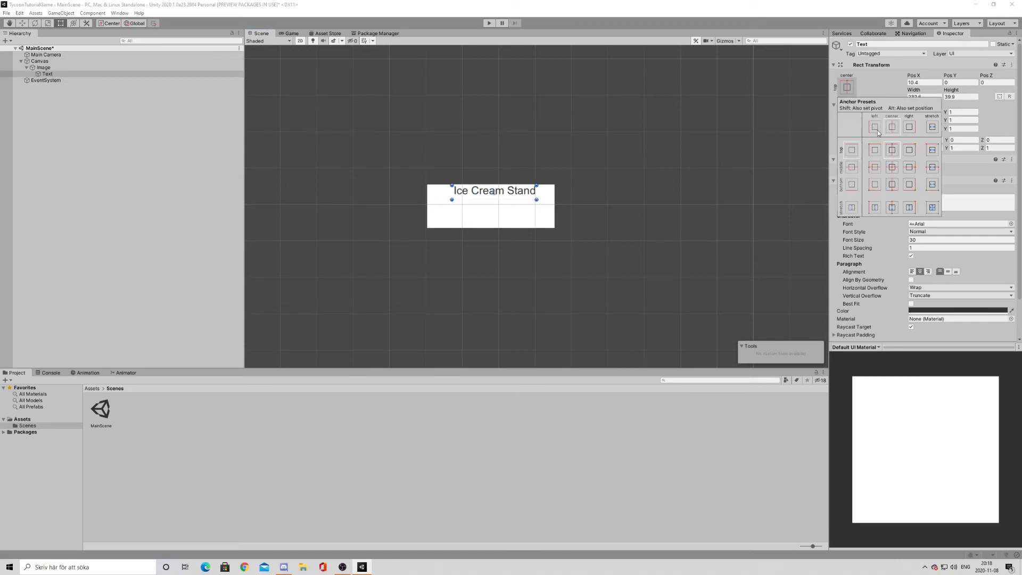
{"action": "left_click", "coordinate": [891, 152], "text": "alt+shift"}
{"action": "left_click", "coordinate": [957, 171]}
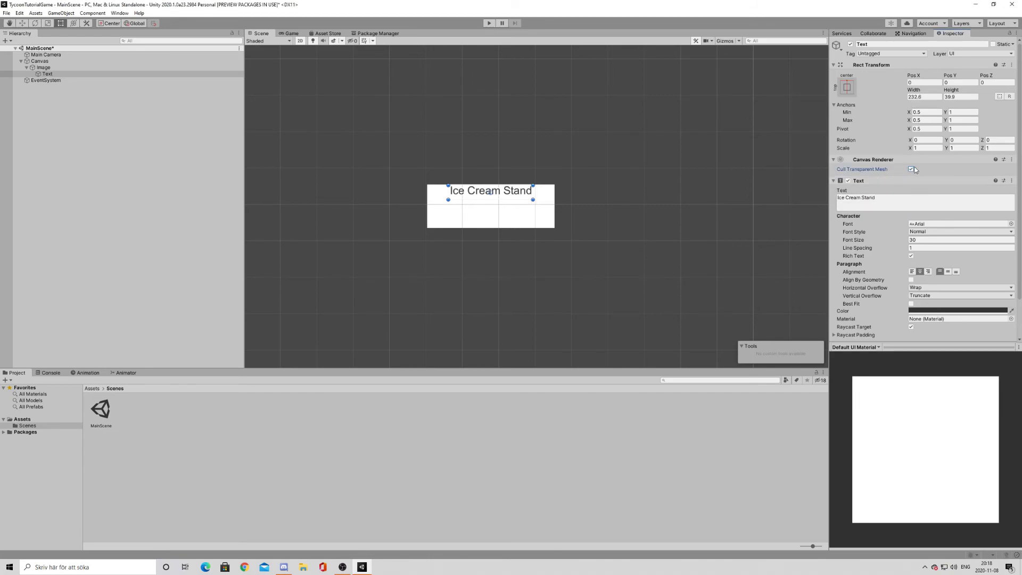
- Set the text's font style to Bold and widen its box to about 244.7 so the whole title fits
{"action": "left_click", "coordinate": [923, 237]}
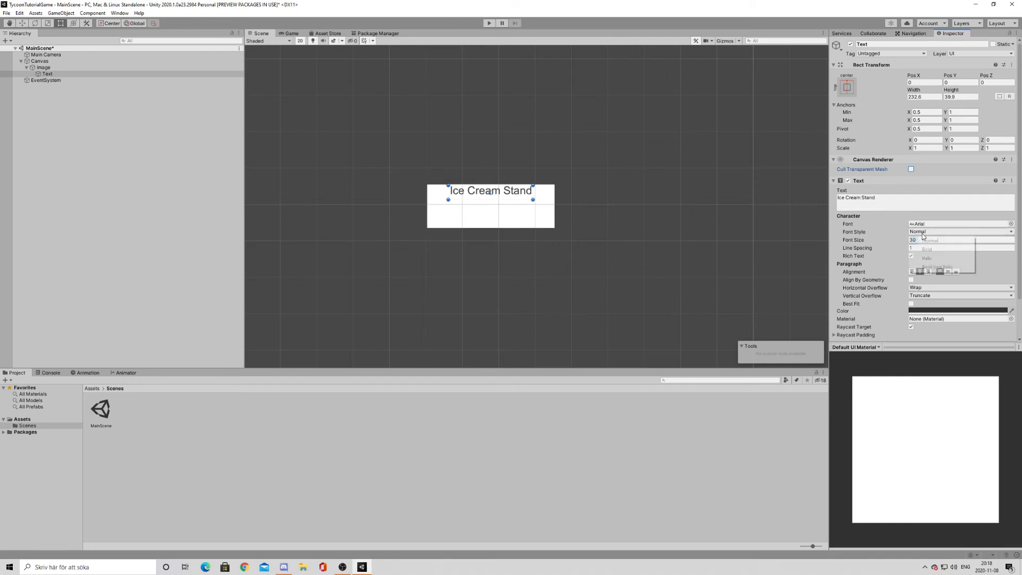
{"action": "left_click", "coordinate": [925, 248]}
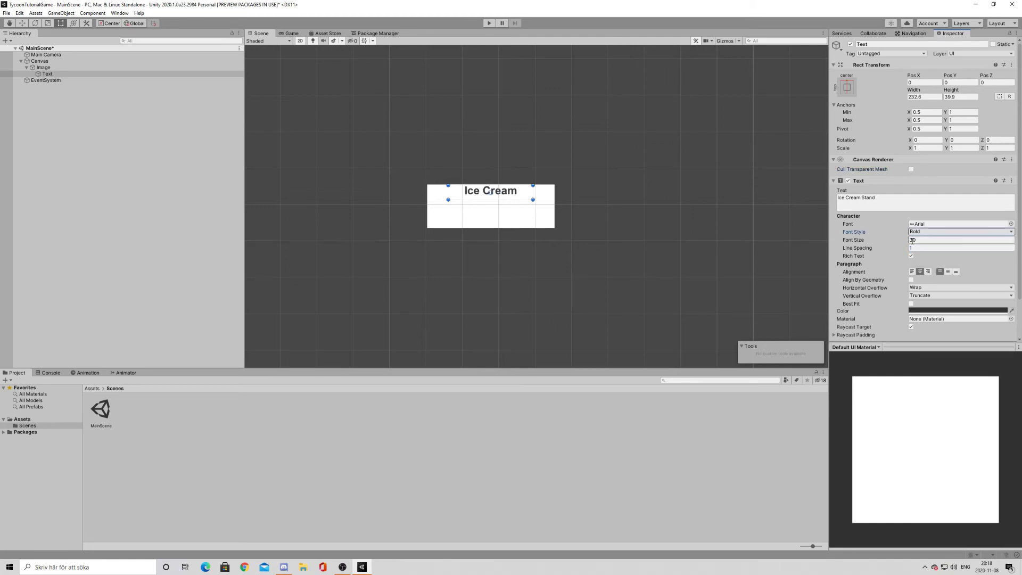
{"action": "left_click_drag", "start_coordinate": [532, 200], "coordinate": [537, 200]}
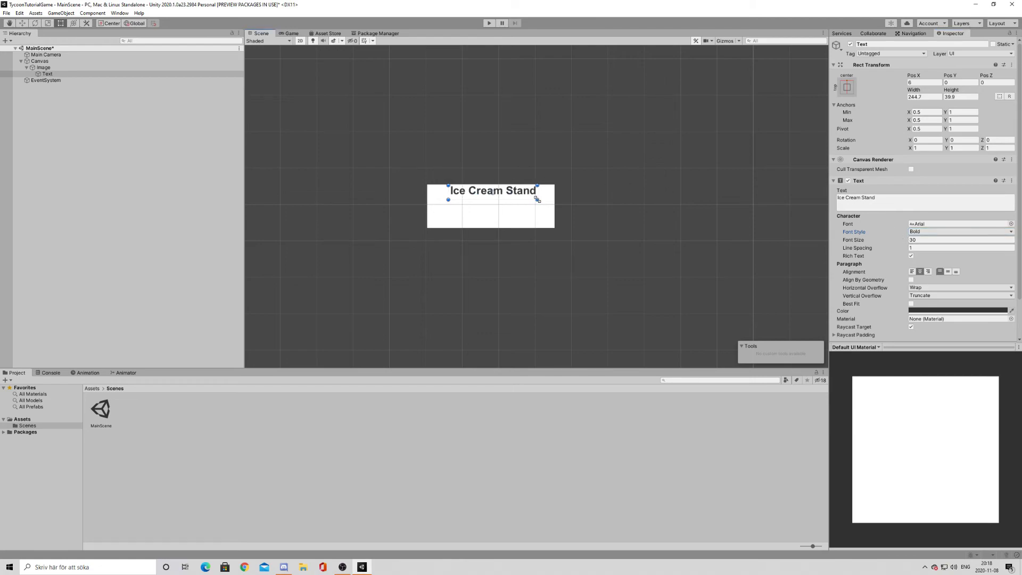
- Snap the widened text box back to the image's top centre and check the title in the Game view
{"action": "left_click", "coordinate": [846, 87]}
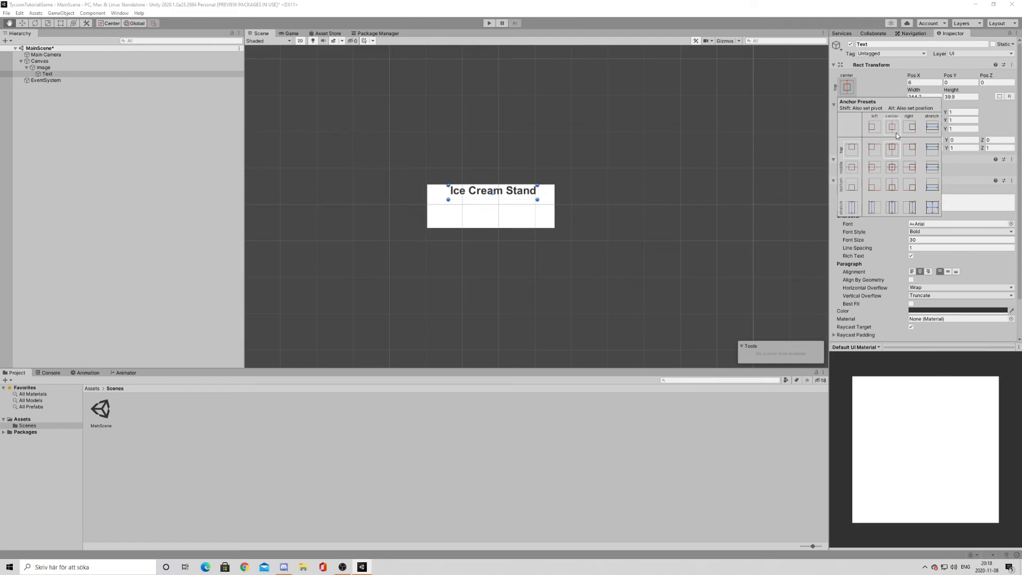
{"action": "left_click", "coordinate": [896, 152], "text": "alt"}
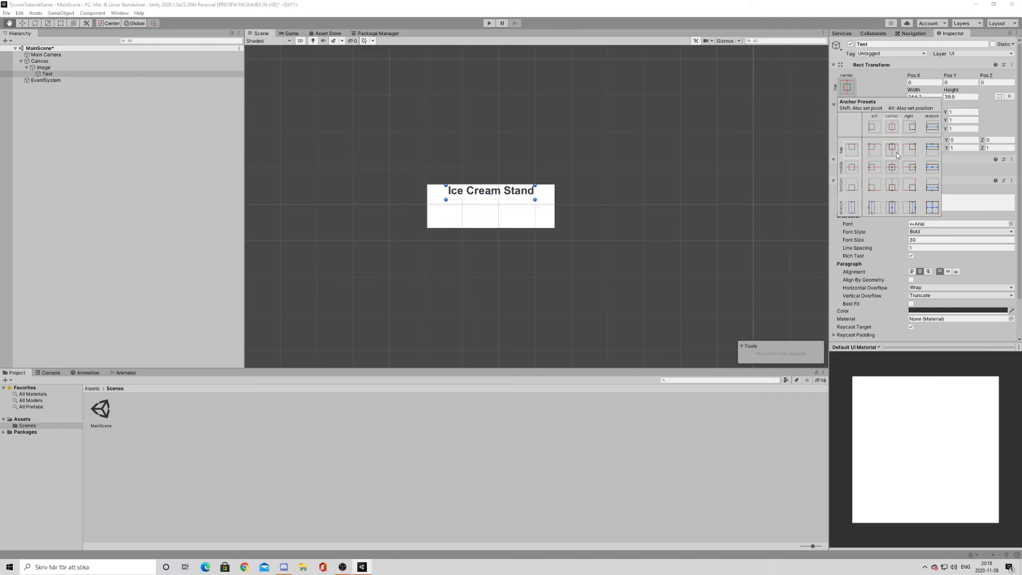
{"action": "left_click", "coordinate": [963, 171]}
{"action": "left_click", "coordinate": [910, 169]}
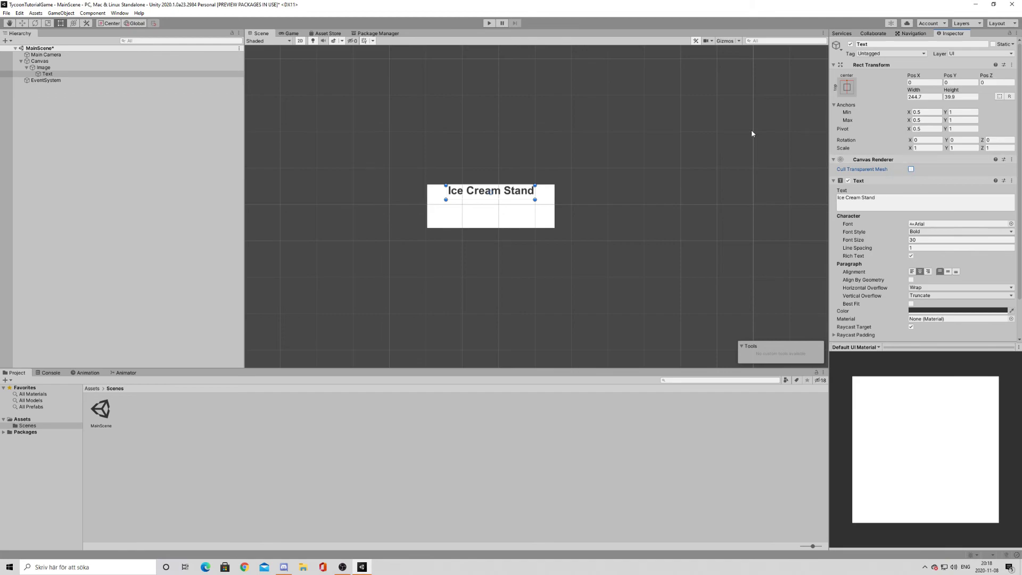
{"action": "left_click", "coordinate": [294, 34]}
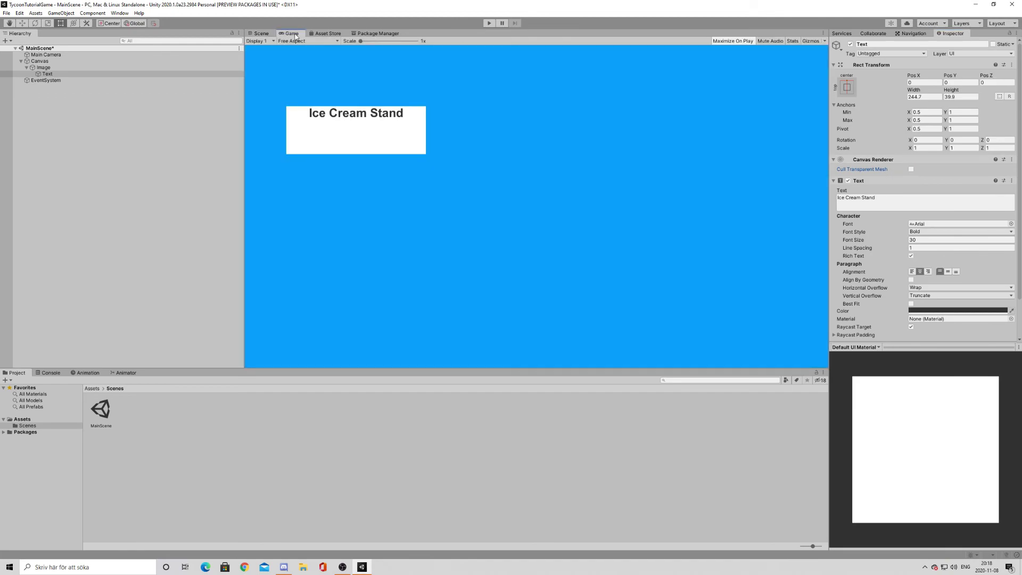
{"action": "left_click", "coordinate": [268, 34]}
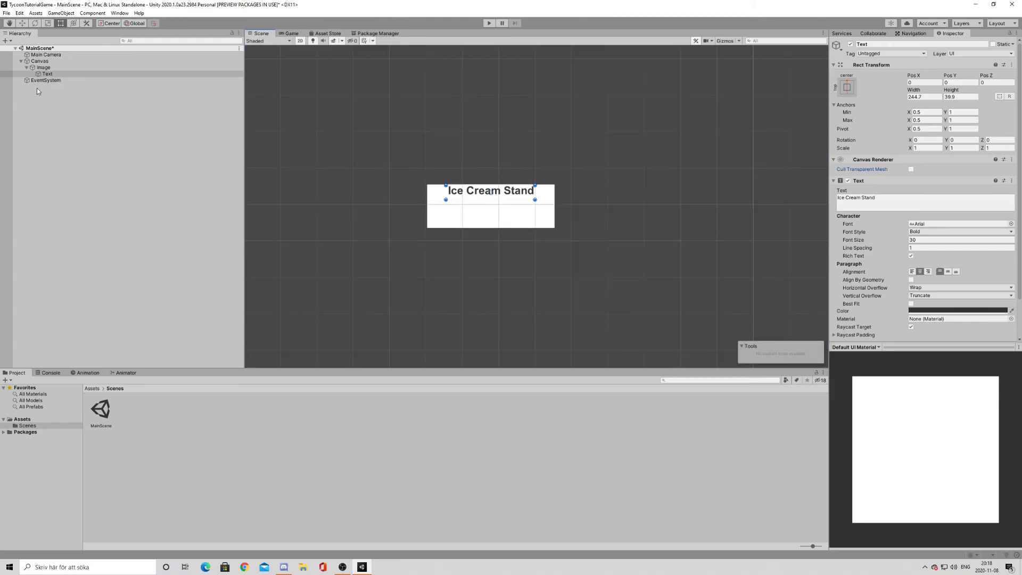
- Rename the Image object as "Ice Cream Stand"
{"action": "left_click", "coordinate": [45, 68]}
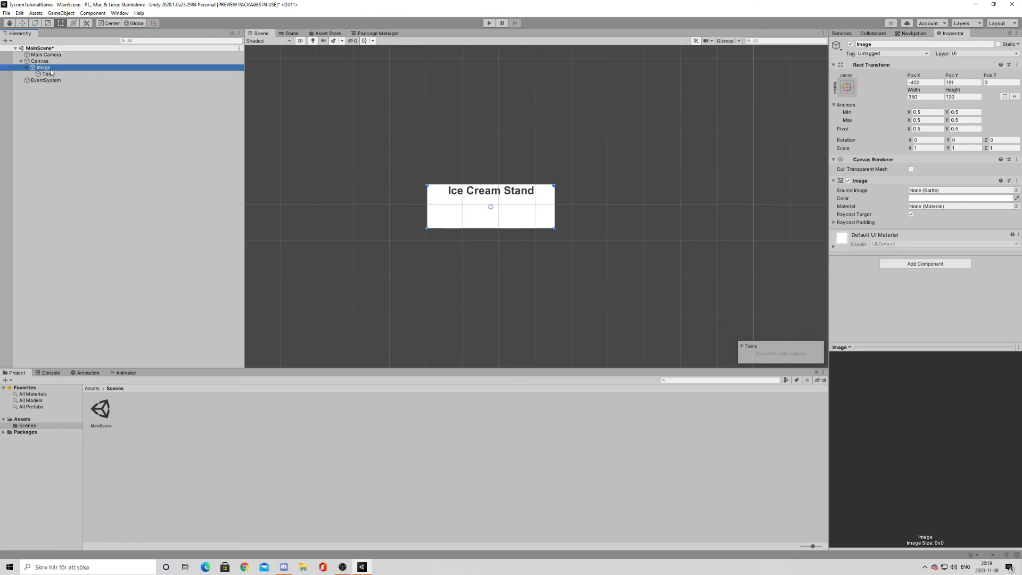
{"action": "left_click", "coordinate": [874, 44]}
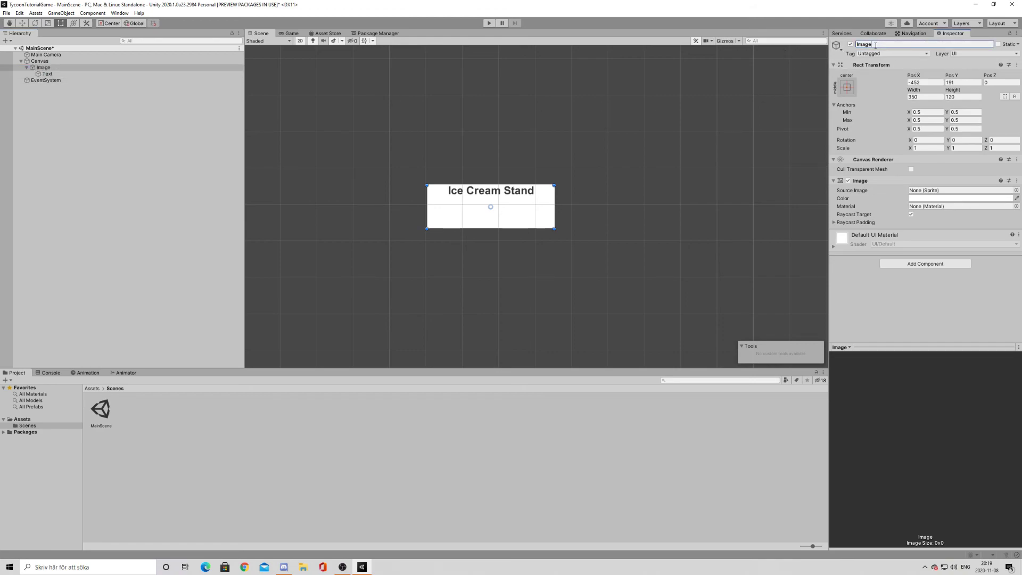
{"action": "key", "text": "BackSpace"}
{"action": "type", "text": "Ice Cream Stand"}
{"action": "key", "text": "Return"}
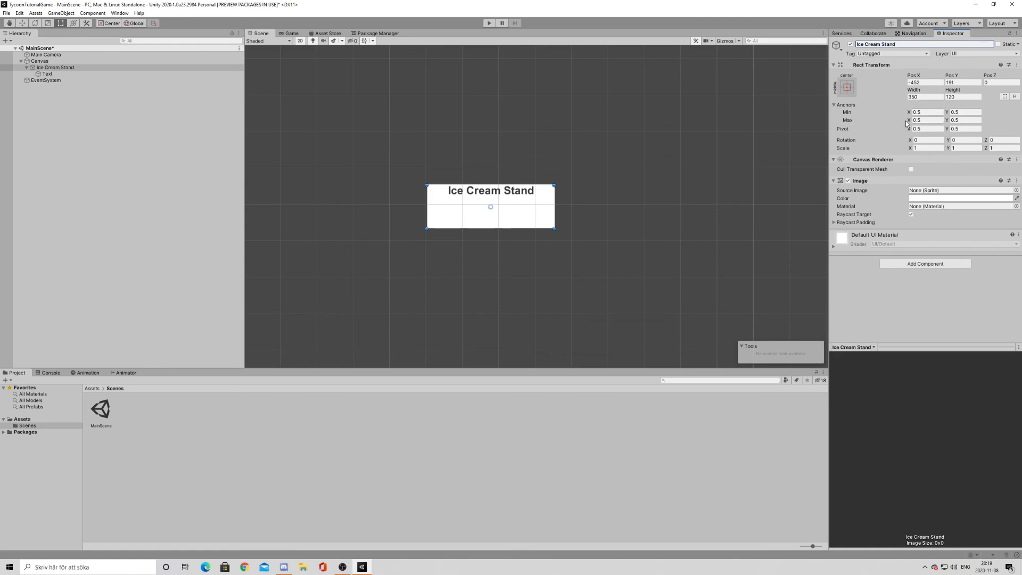
- Compare how the Ice Cream Stand panel is laid out in the Game and Scene views
{"action": "left_click", "coordinate": [292, 34]}
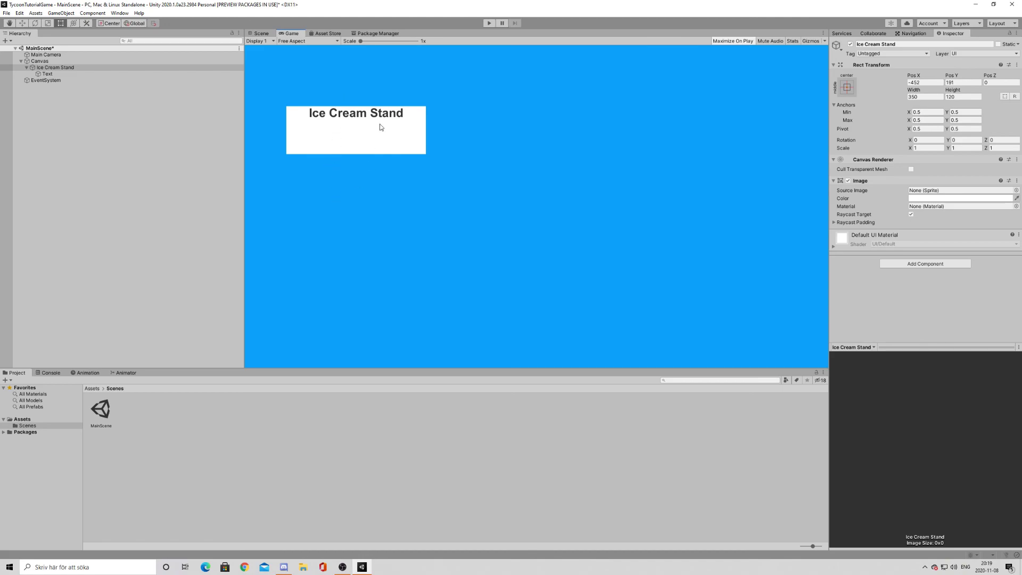
{"action": "left_click", "coordinate": [262, 33]}
{"action": "scroll", "coordinate": [532, 283], "scroll_direction": "down", "scroll_amount": 3}
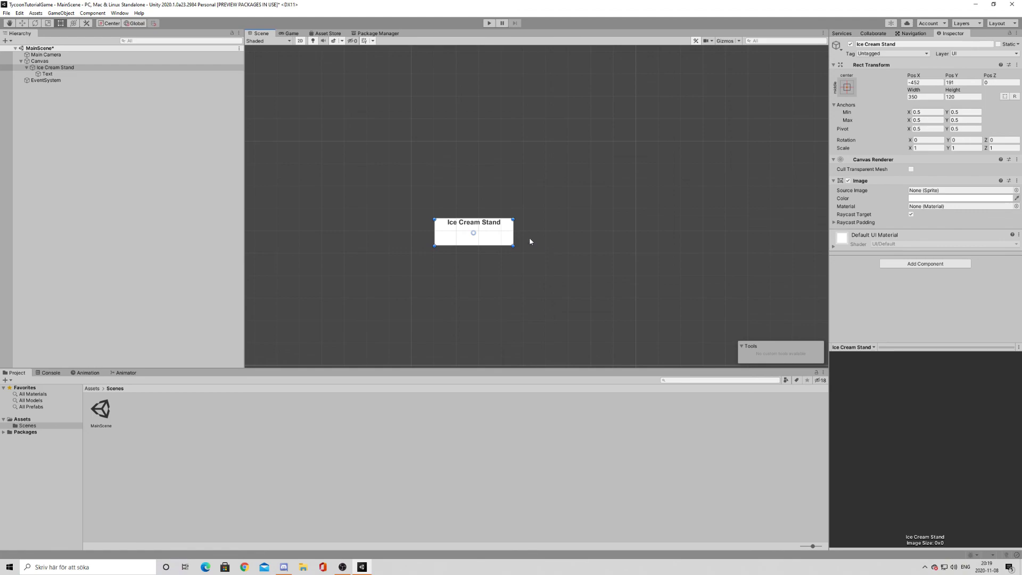
{"action": "left_click", "coordinate": [290, 33]}
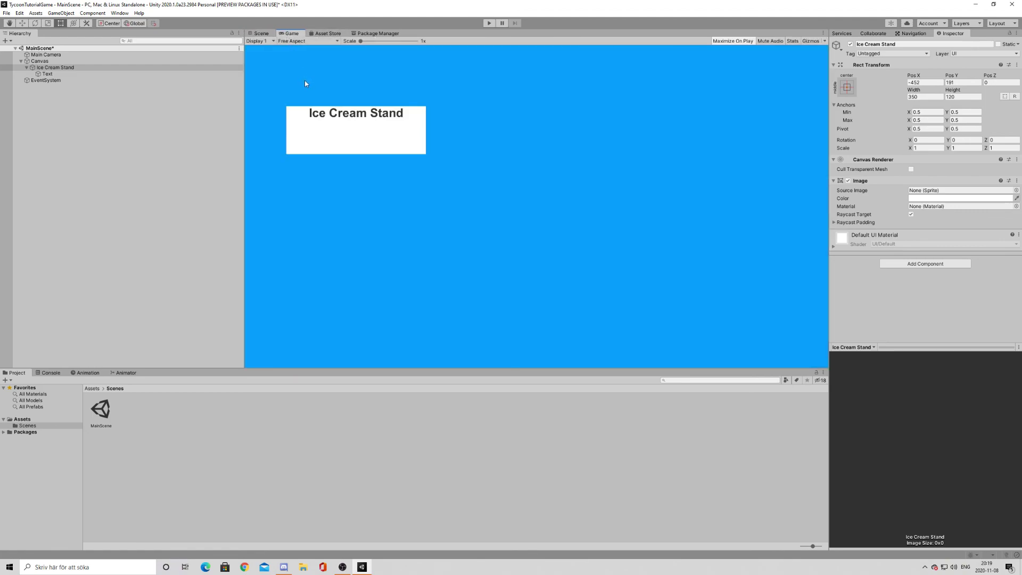